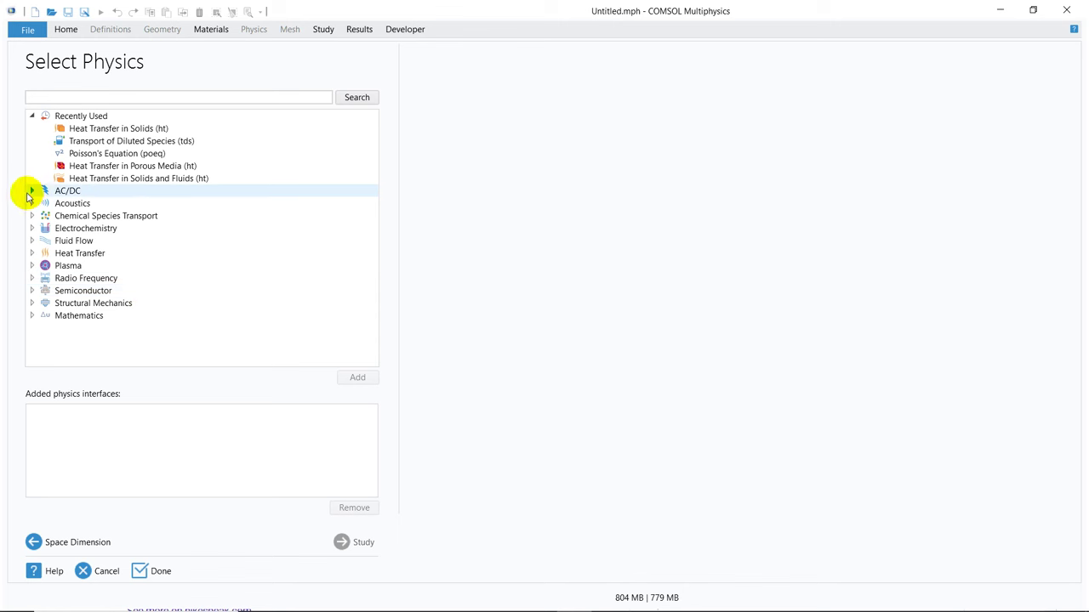
# Expand the AC/DC, Fluid Flow, Semiconductor, Structural Mechanics, Mathematics and Heat Transfer physics categories.
pyautogui.click(32, 191)
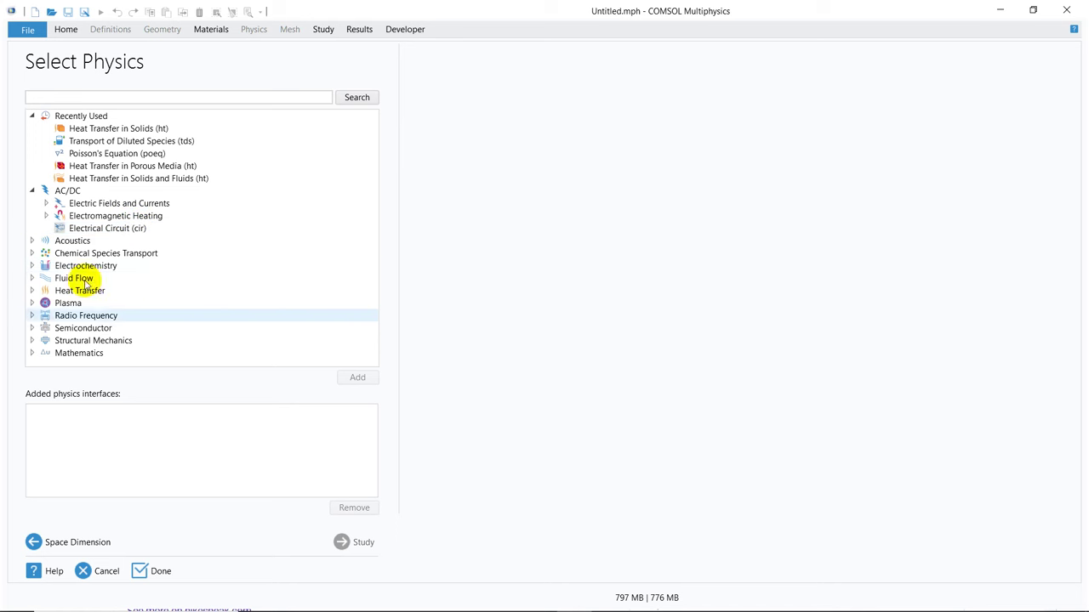
pyautogui.click(31, 278)
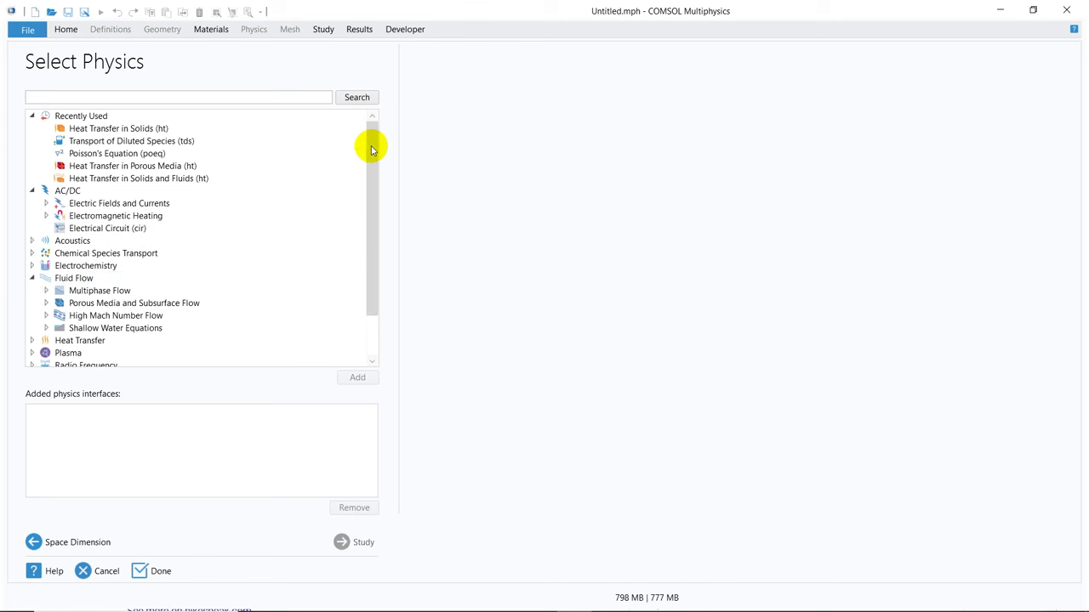
pyautogui.moveTo(371, 150); pyautogui.dragTo(372, 214)
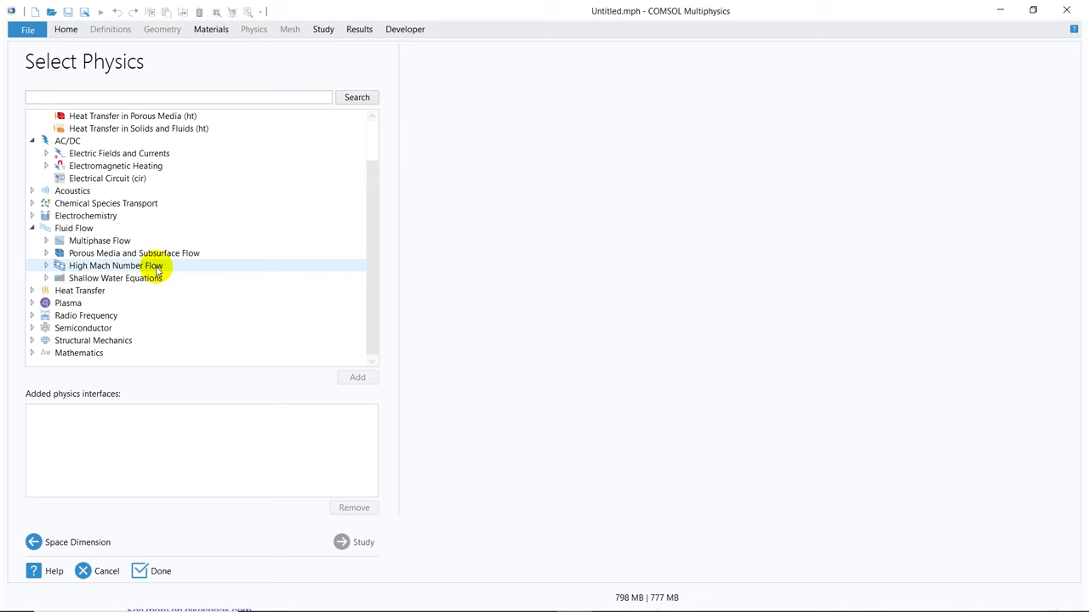
pyautogui.click(31, 328)
pyautogui.moveTo(369, 168); pyautogui.dragTo(375, 230)
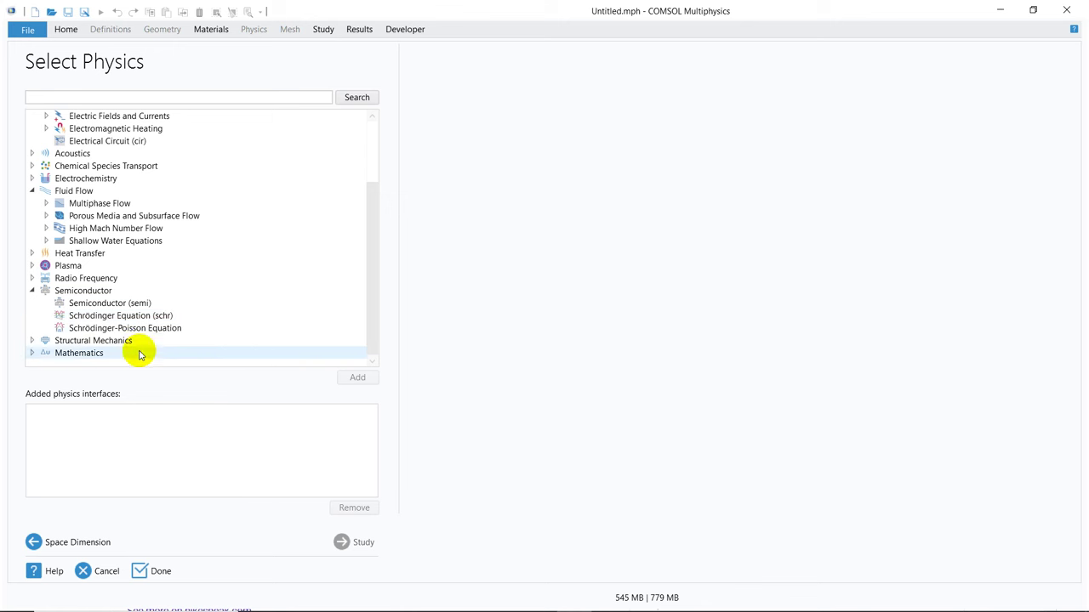
pyautogui.click(34, 341)
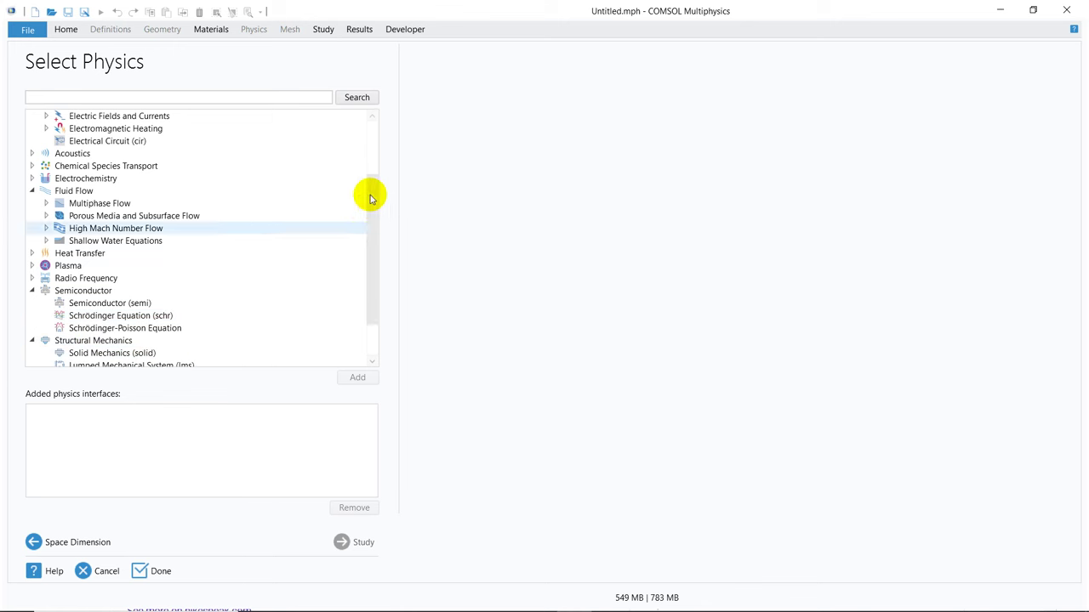
pyautogui.moveTo(371, 233); pyautogui.dragTo(371, 279)
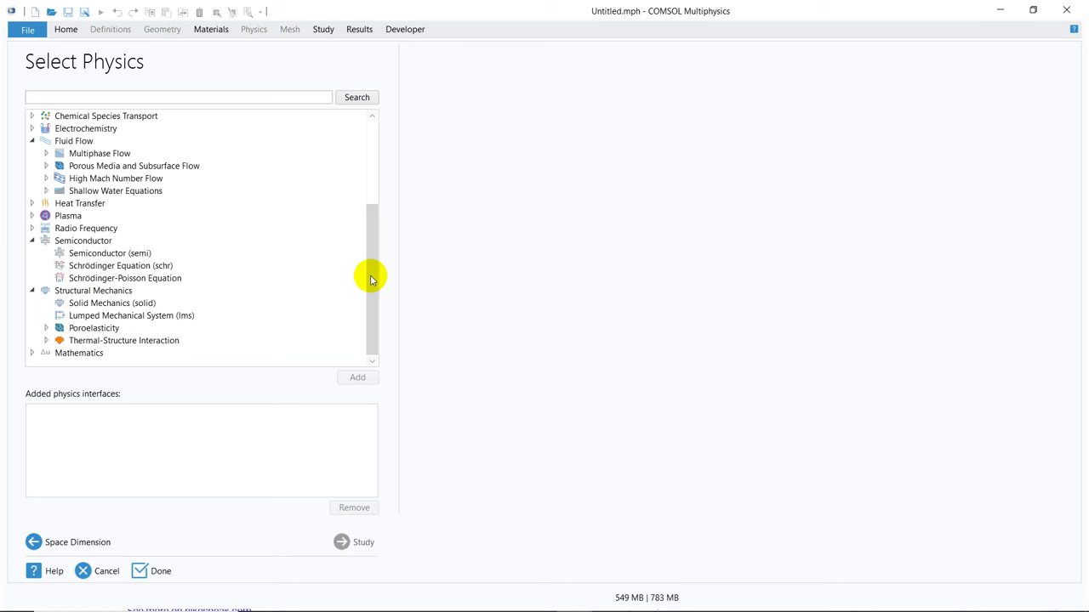
pyautogui.click(34, 353)
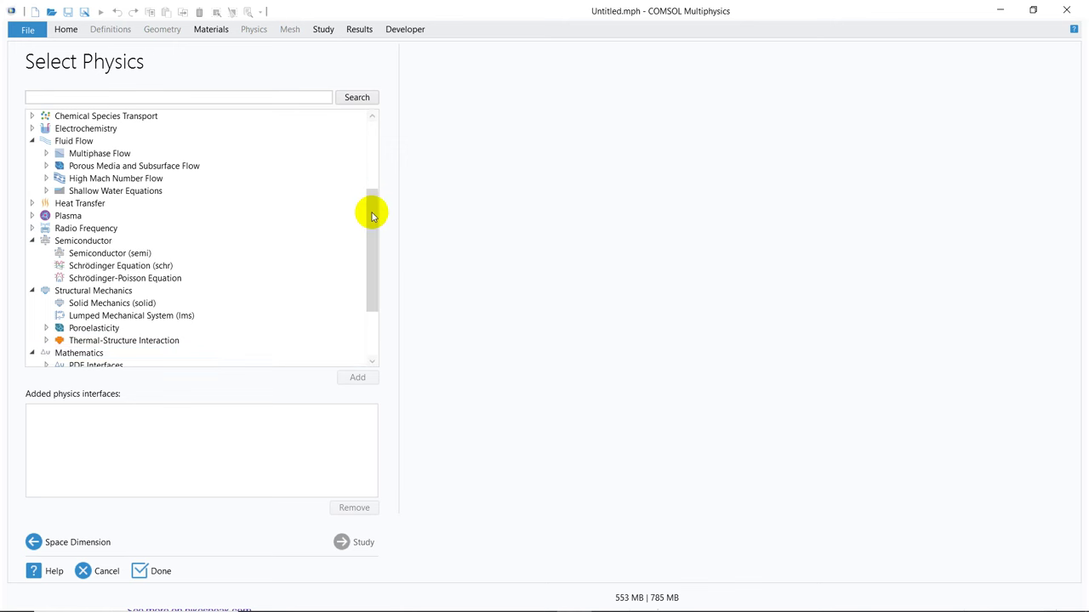
pyautogui.moveTo(372, 216); pyautogui.dragTo(366, 315)
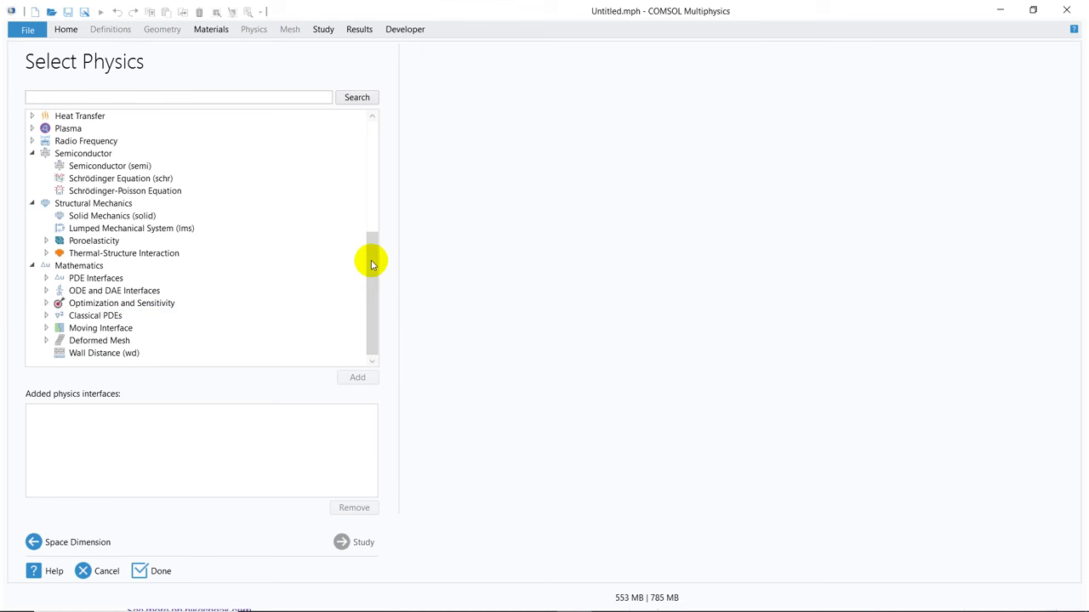
pyautogui.click(32, 116)
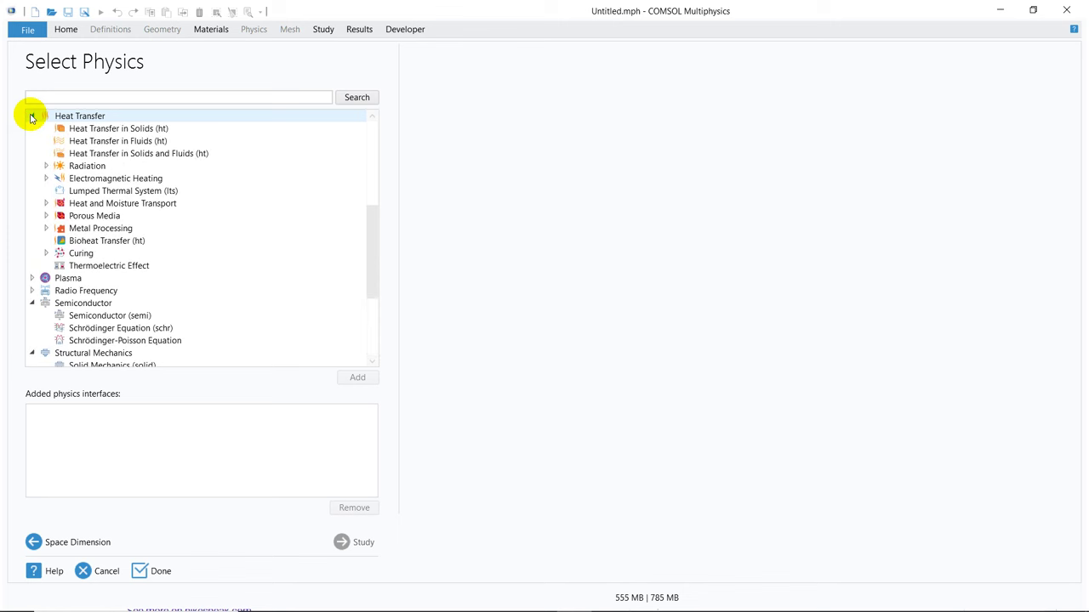
# Add the Heat Transfer in Solids (ht) interface and move on to study selection.
pyautogui.click(131, 133)
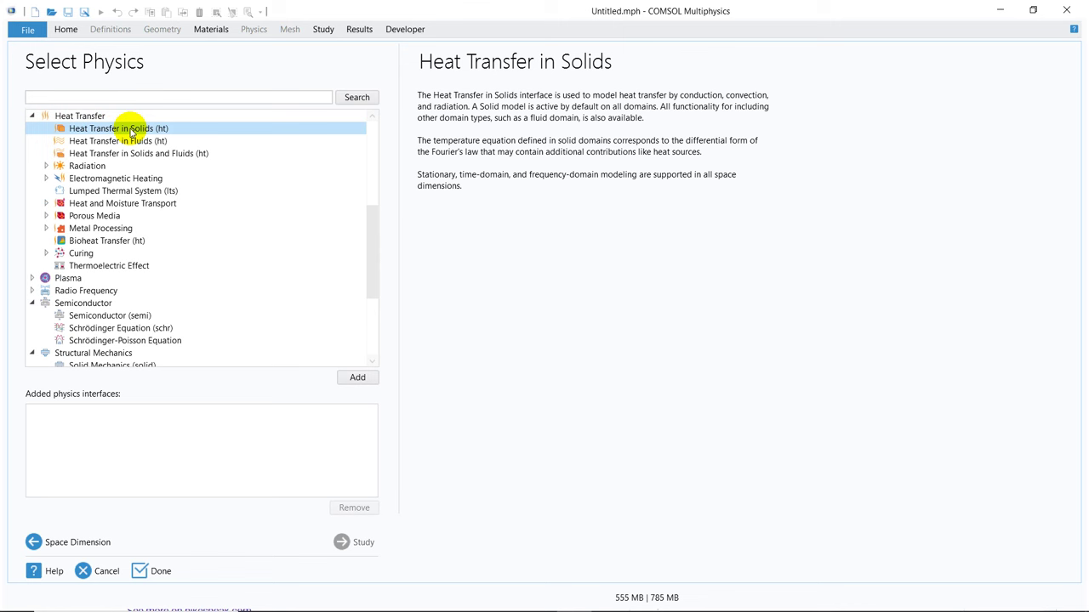
pyautogui.click(132, 133)
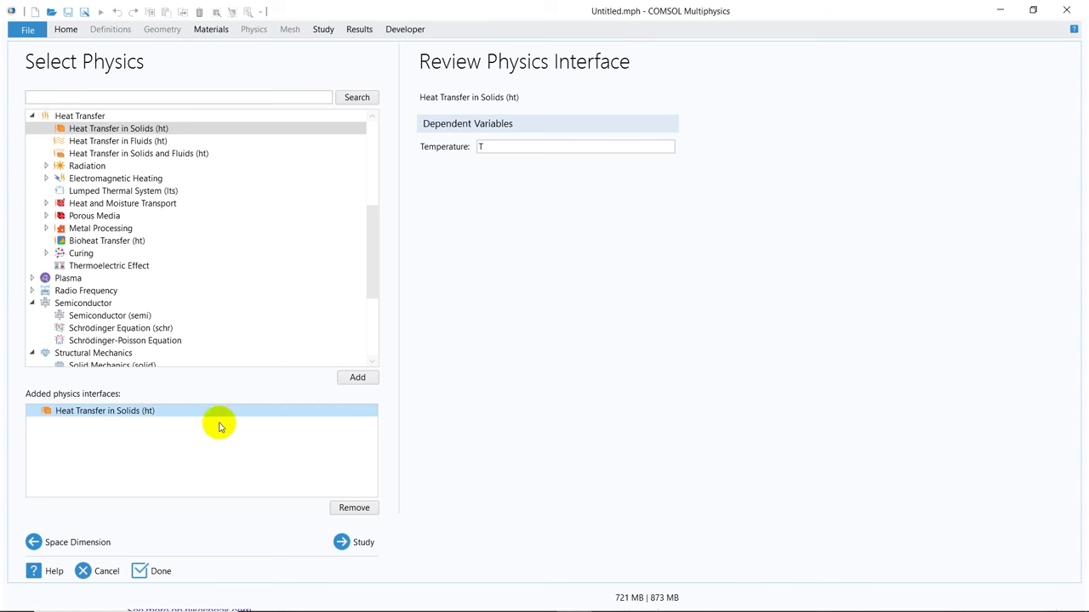
pyautogui.click(363, 542)
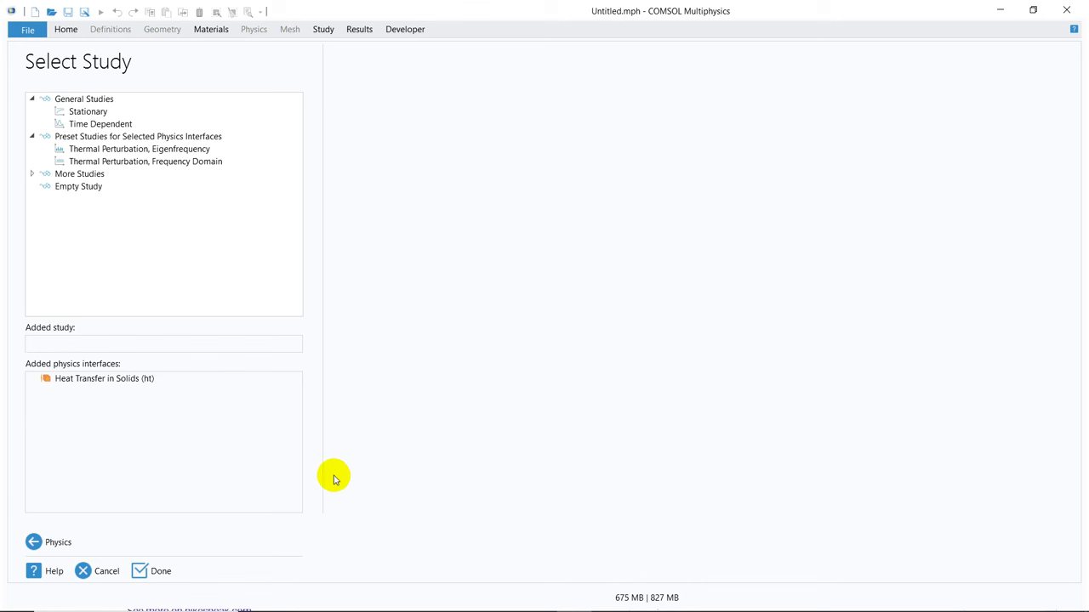
# Choose the Time Dependent study from General Studies.
pyautogui.click(127, 124)
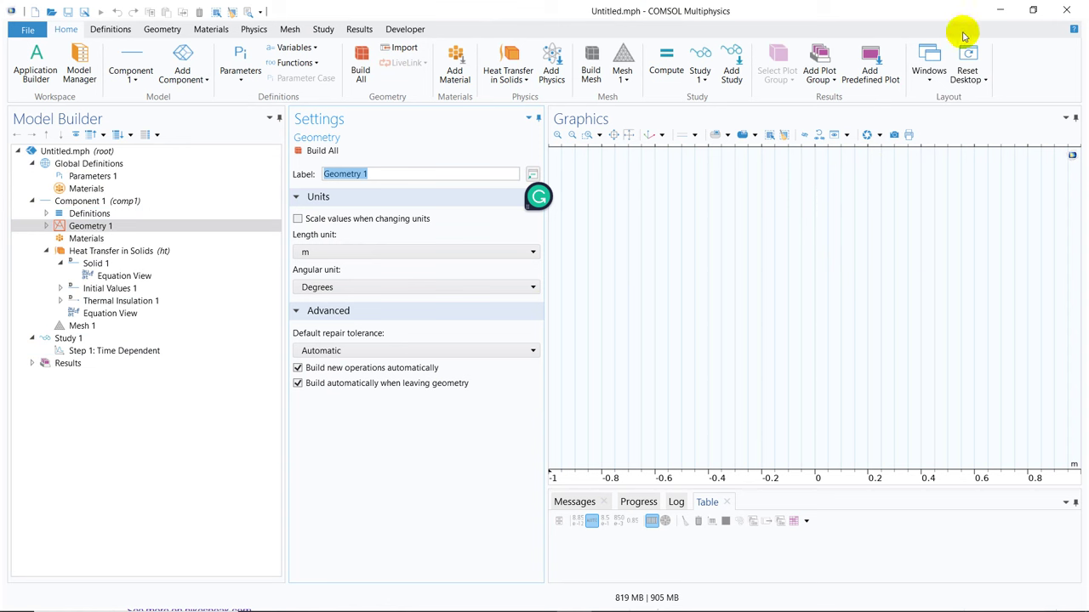
pyautogui.click(987, 80)
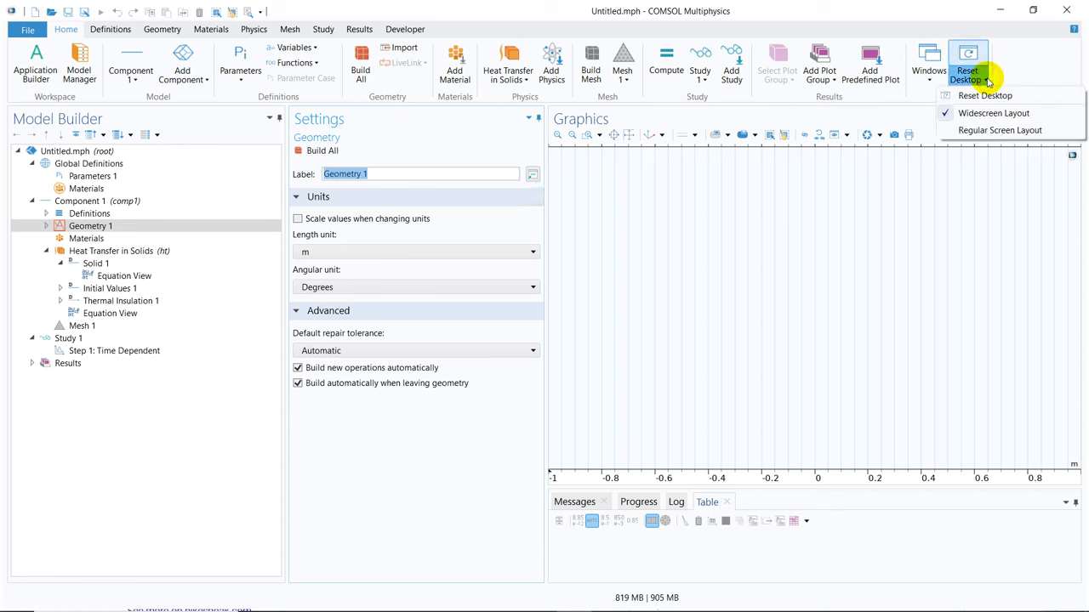
pyautogui.click(985, 132)
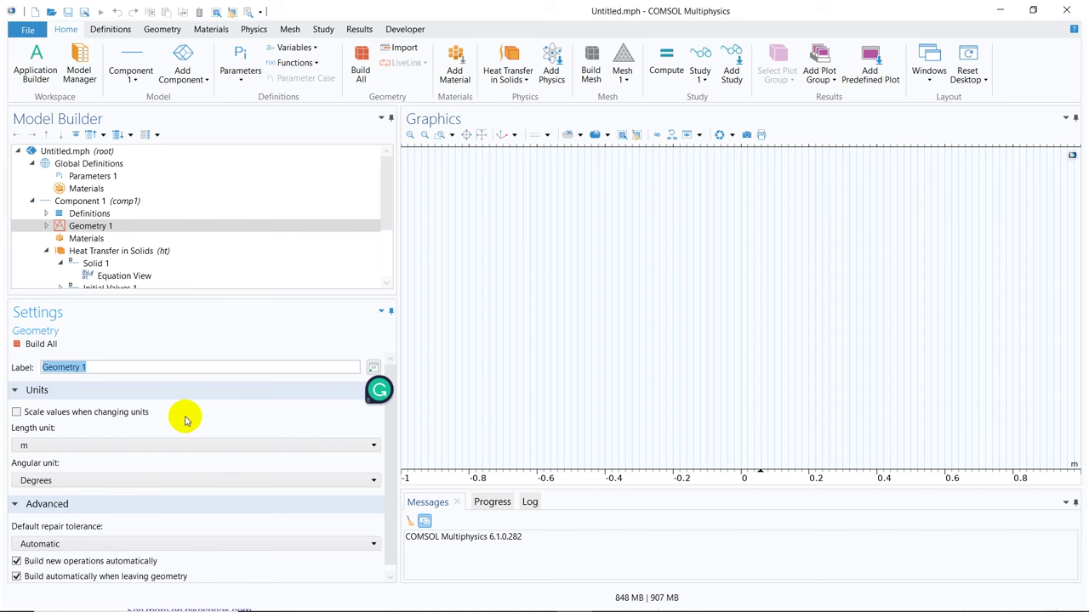
pyautogui.click(983, 81)
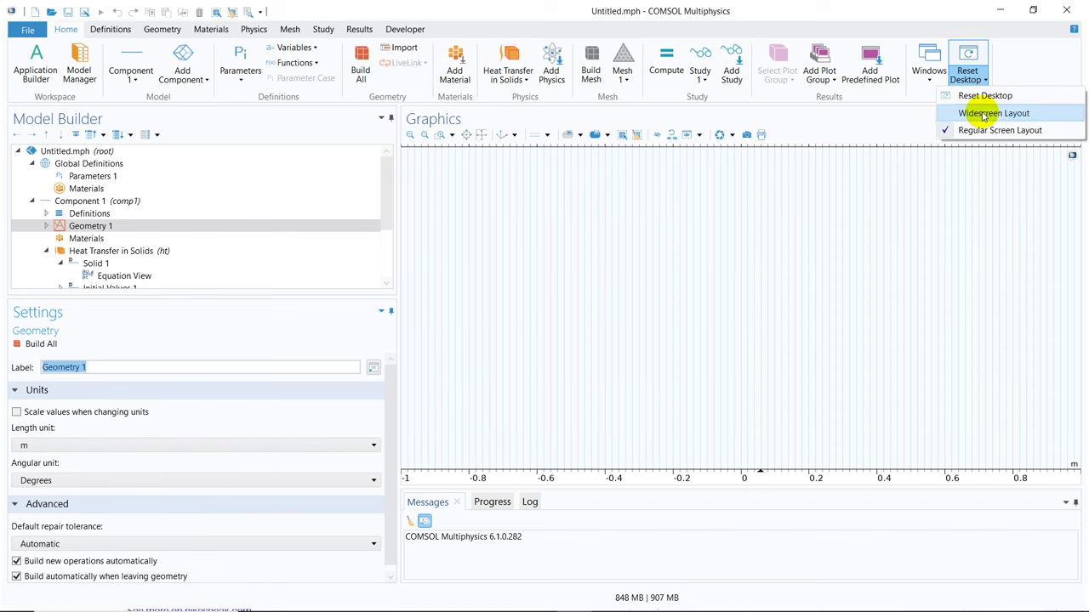
pyautogui.click(982, 113)
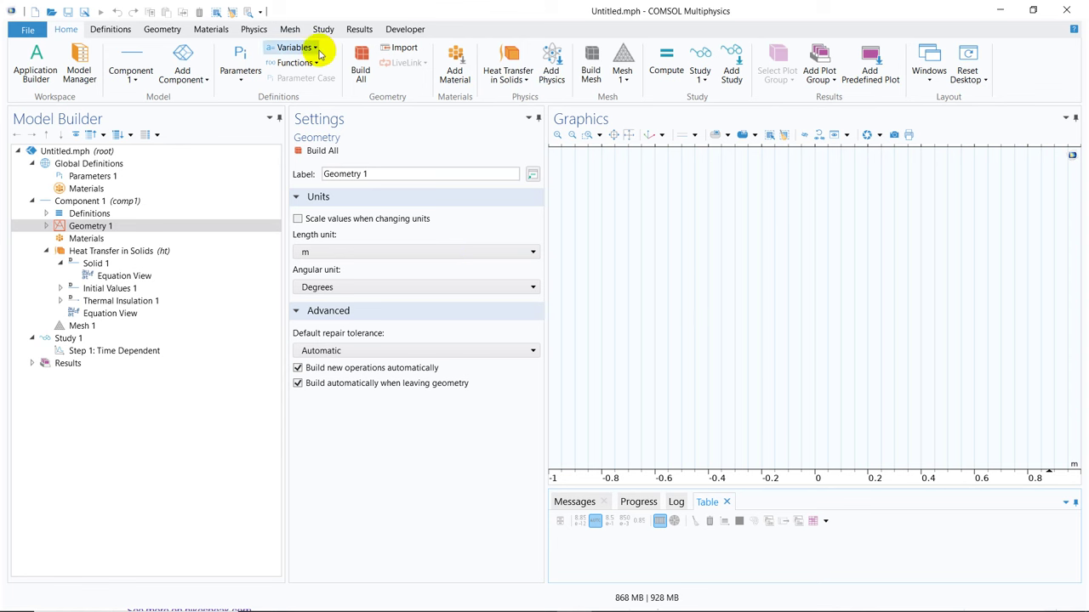
# Browse the Definitions, Geometry, Materials, Physics, Mesh and Study ribbon tools.
pyautogui.click(114, 30)
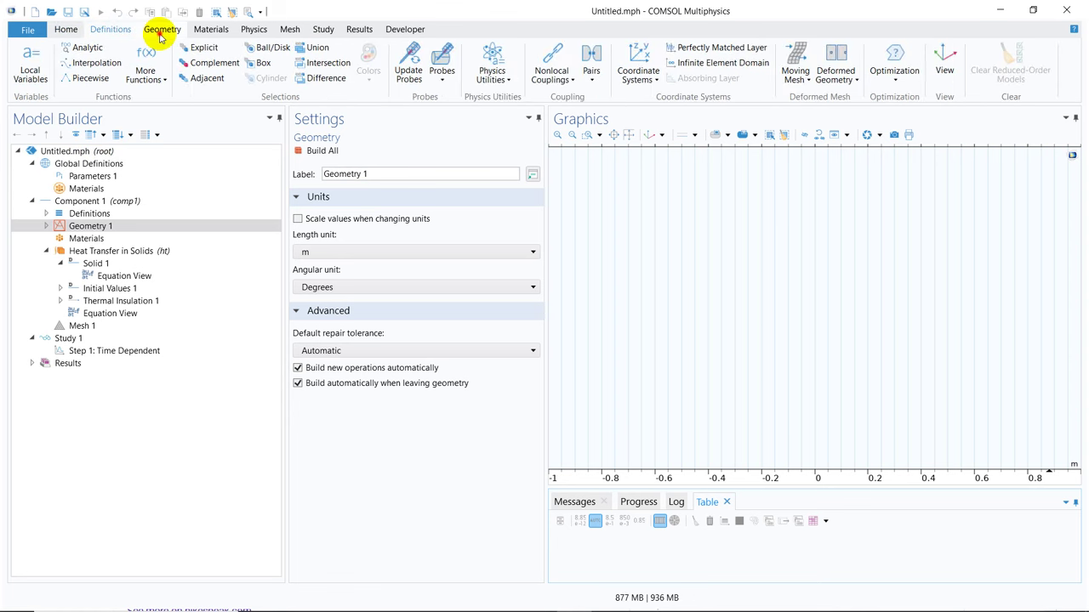
pyautogui.click(160, 34)
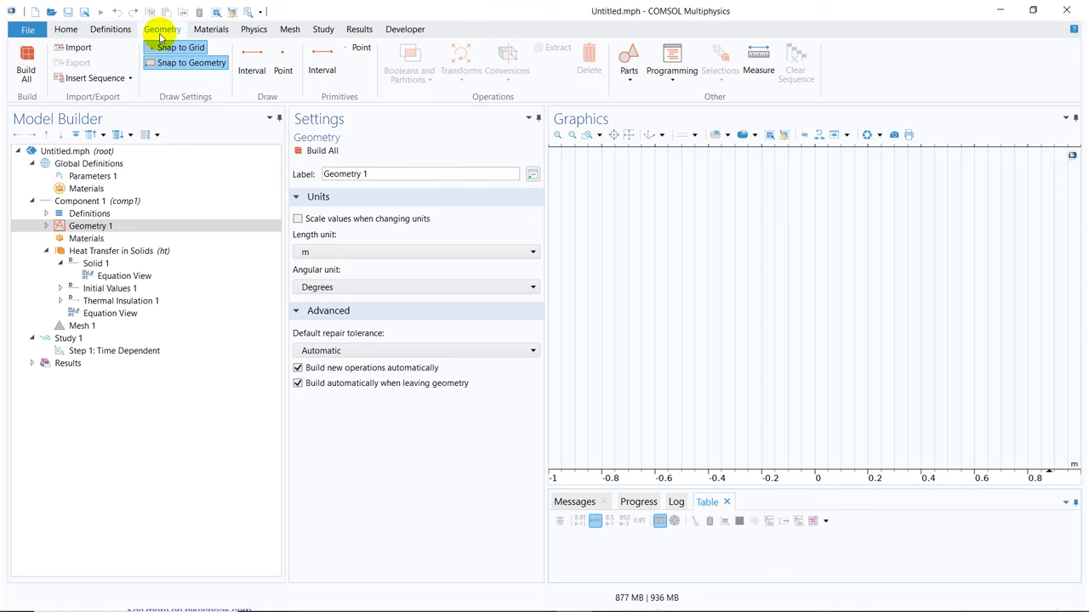
pyautogui.click(218, 32)
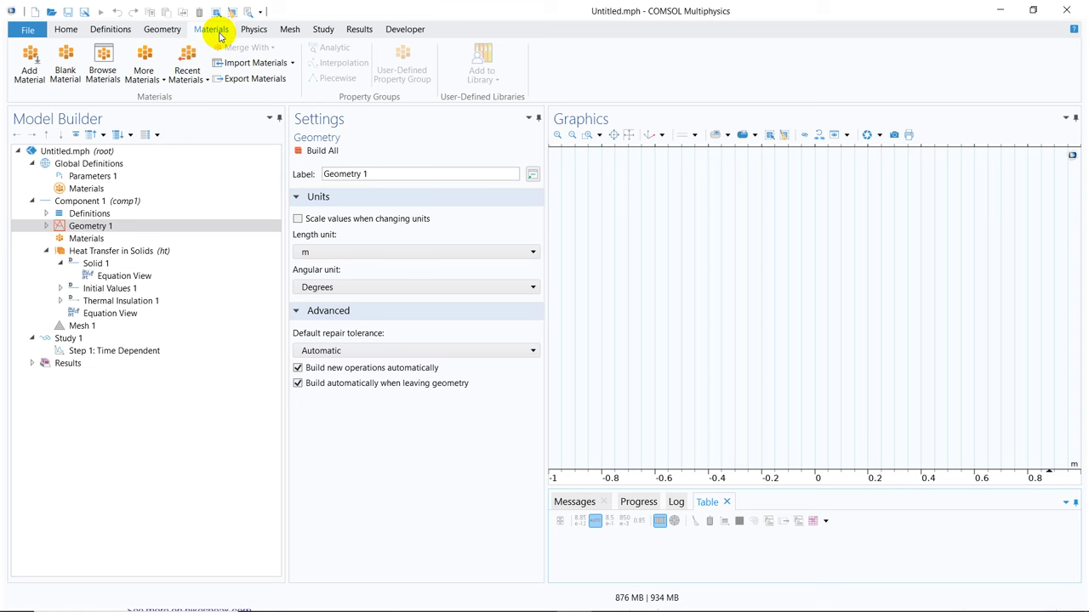
pyautogui.click(248, 32)
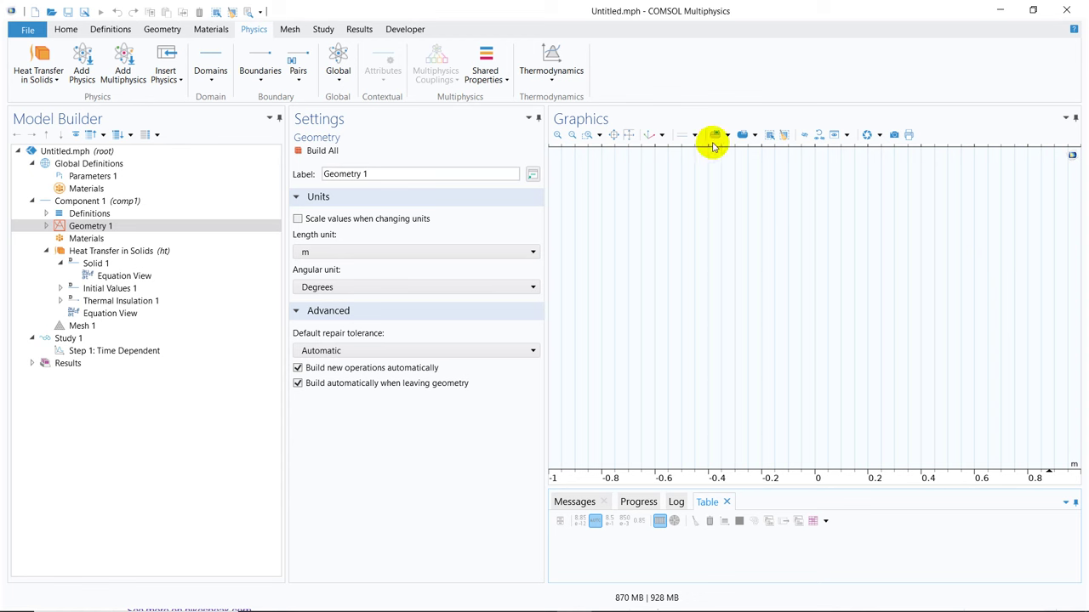
pyautogui.click(293, 33)
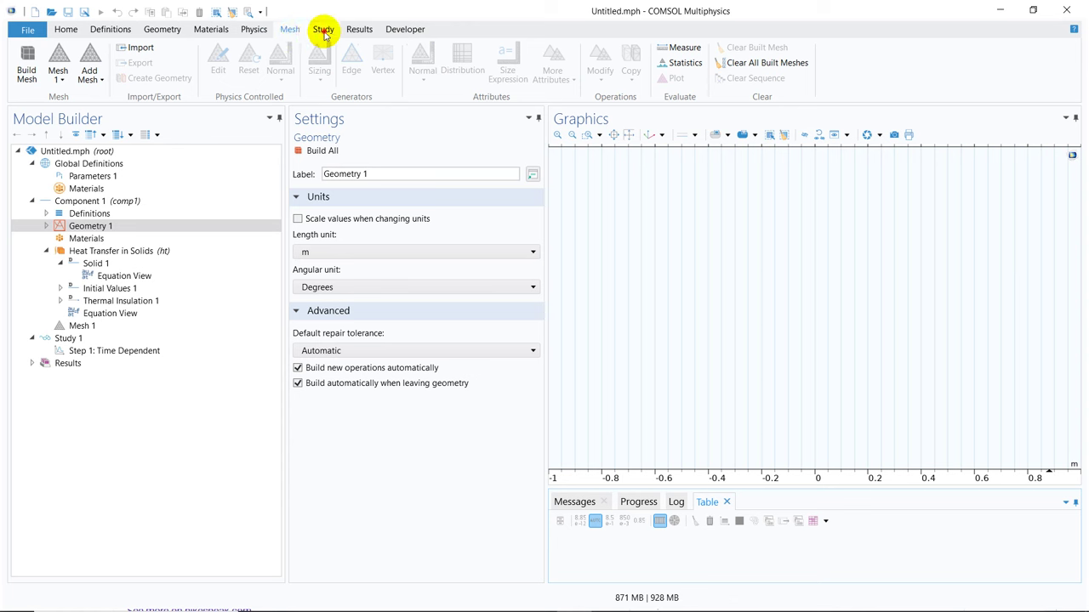
pyautogui.click(324, 33)
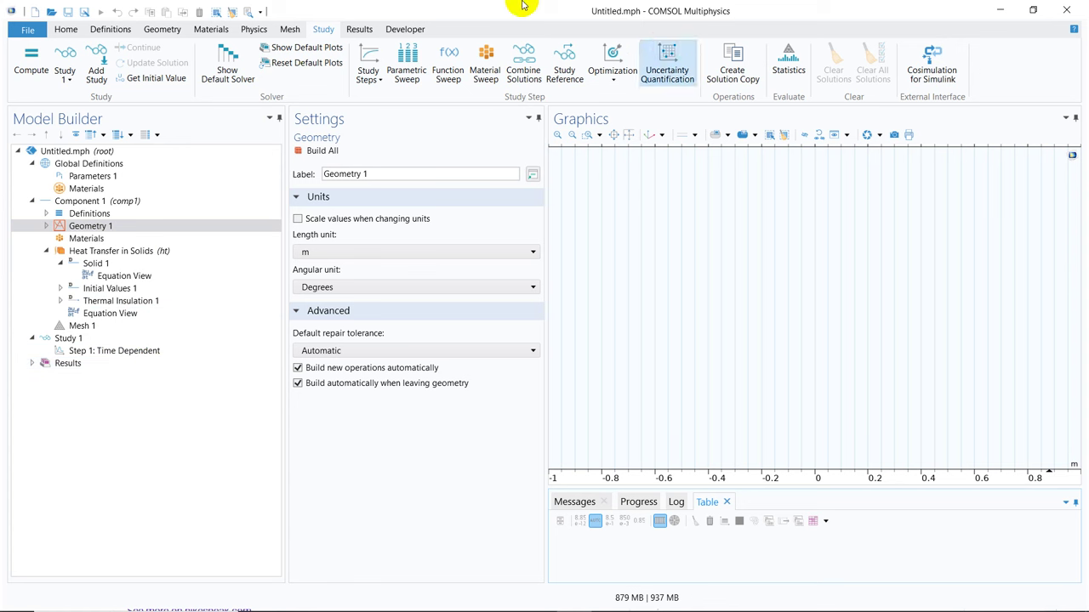
# Bring up the Results ribbon with its plot group and export tools.
pyautogui.click(366, 31)
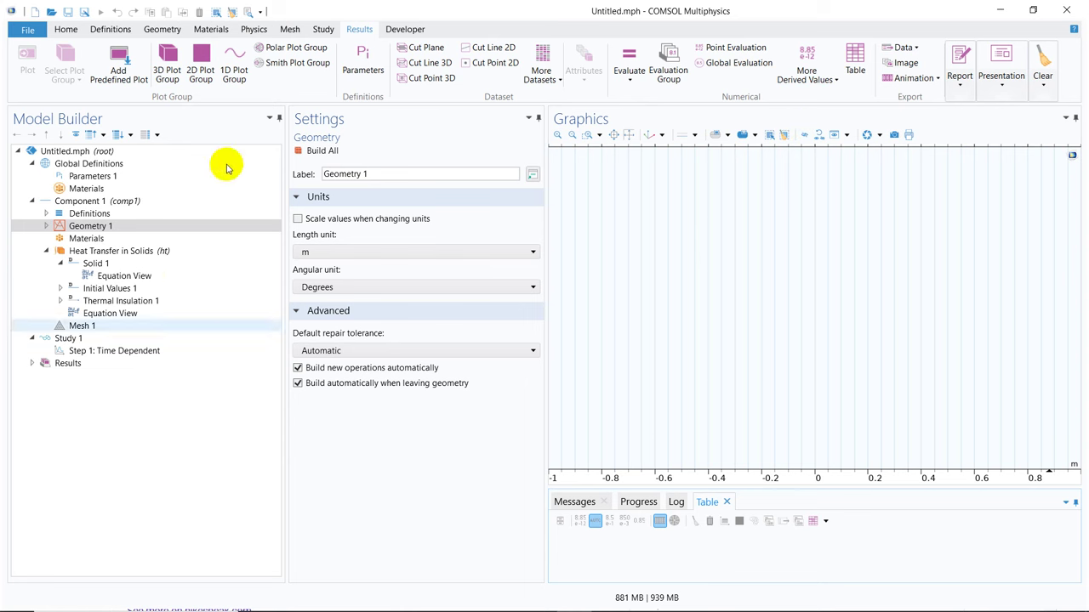
# Show the empty parameters table of Global Definitions > Parameters 1.
pyautogui.click(91, 227)
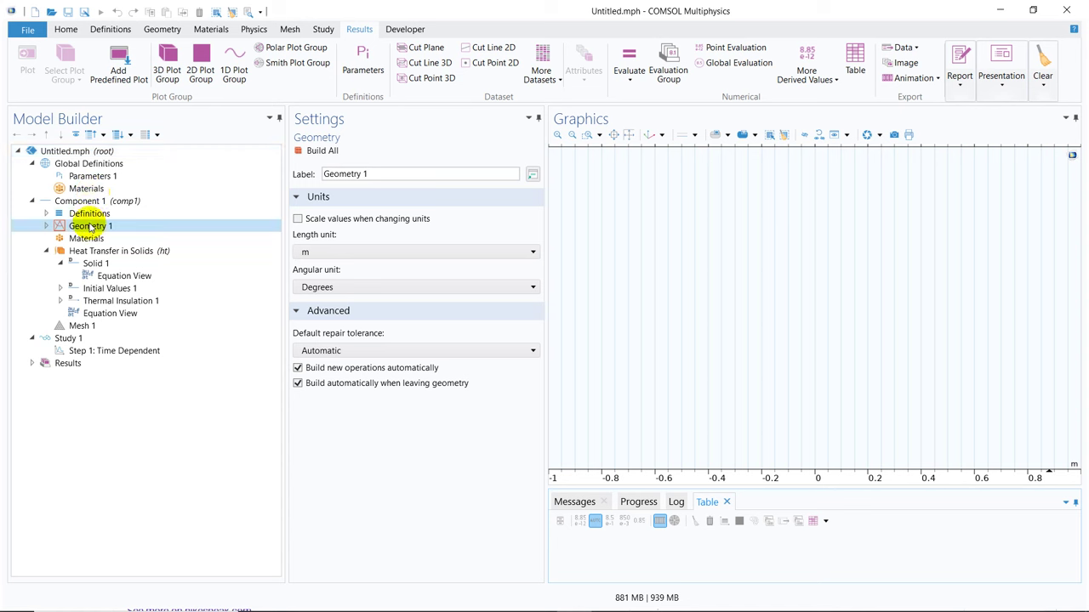
pyautogui.click(95, 178)
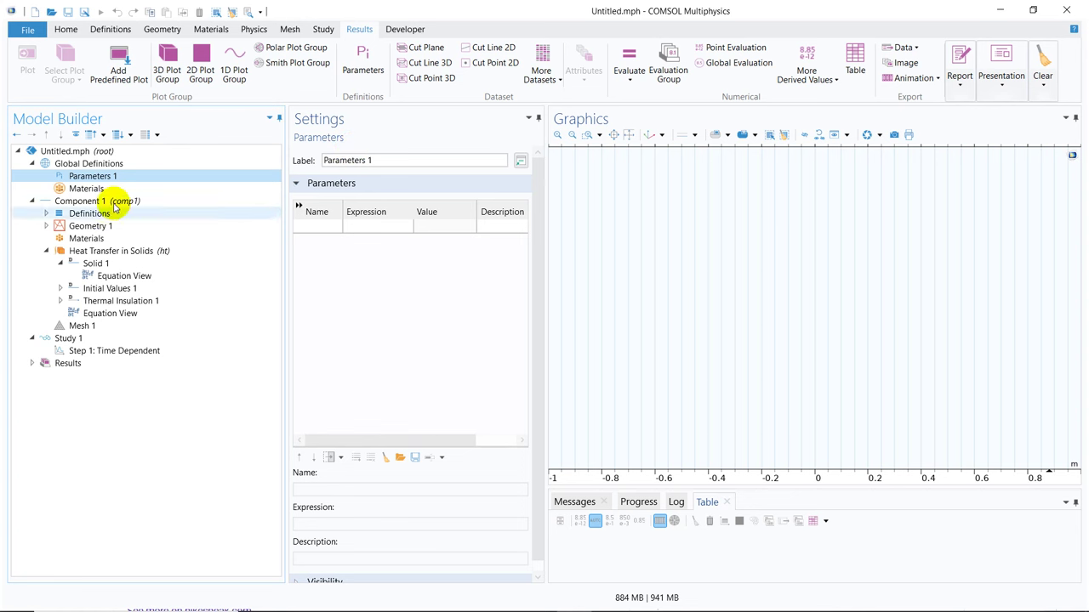
# Expand Component 1's Definitions and Geometry 1, then display the Geometry 1 settings.
pyautogui.click(46, 213)
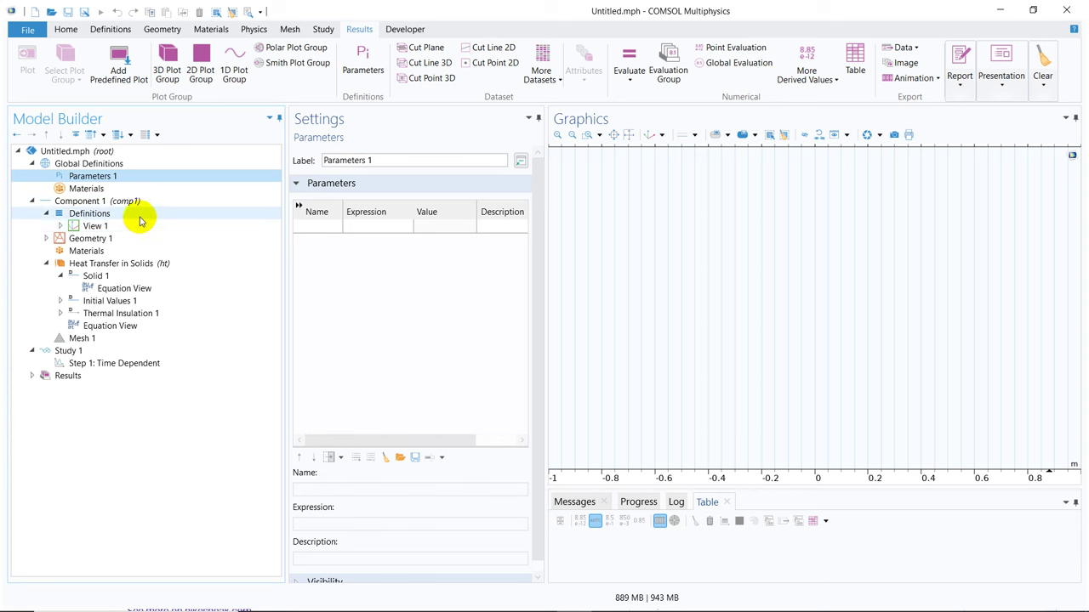
pyautogui.click(46, 238)
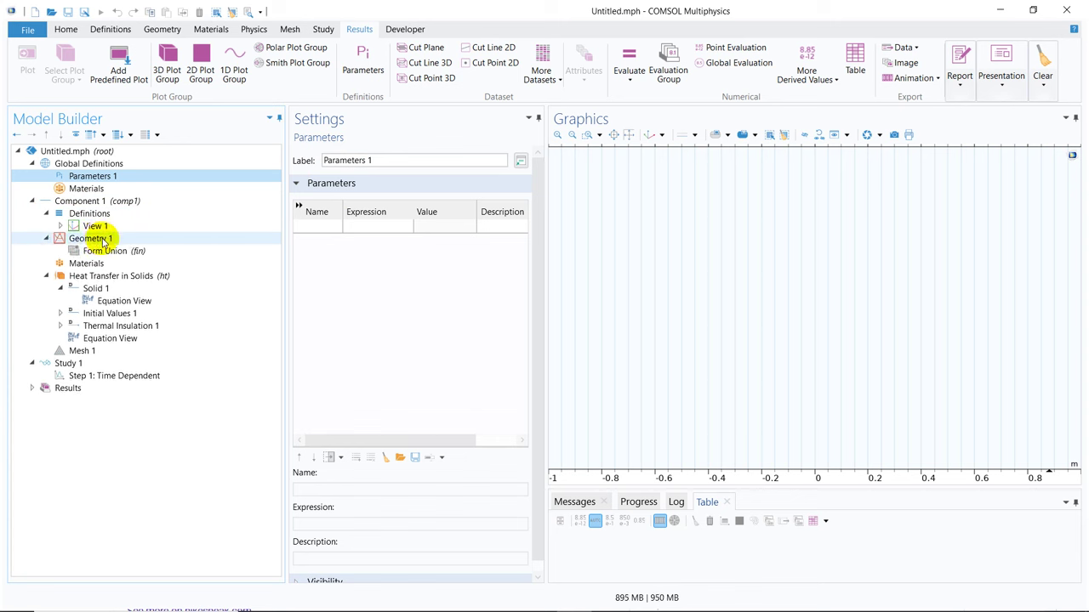
pyautogui.click(104, 241)
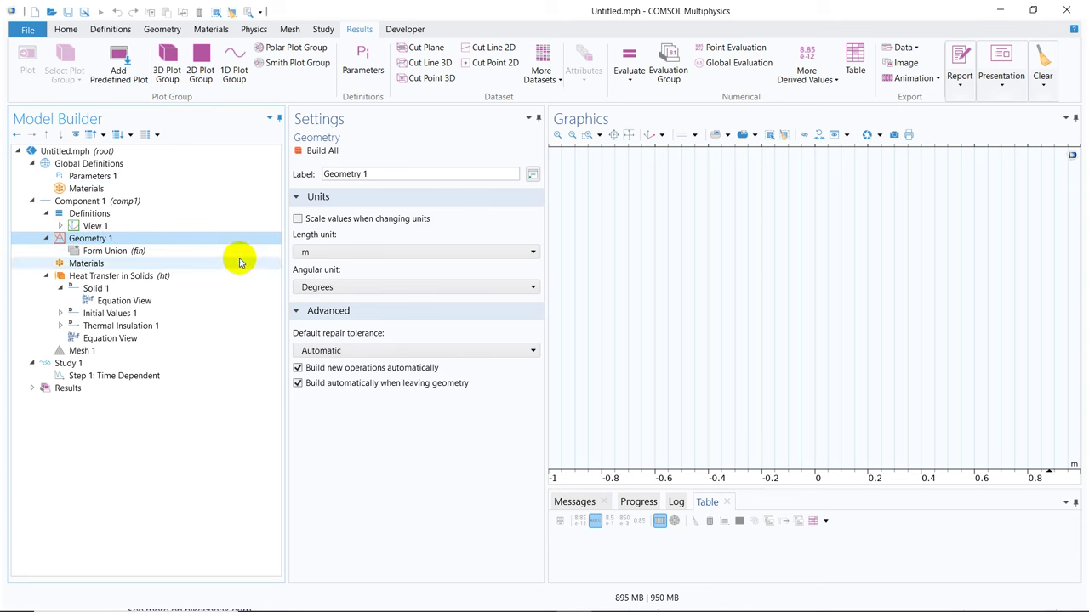
# Change the Geometry 1 length unit from m to cm.
pyautogui.click(323, 252)
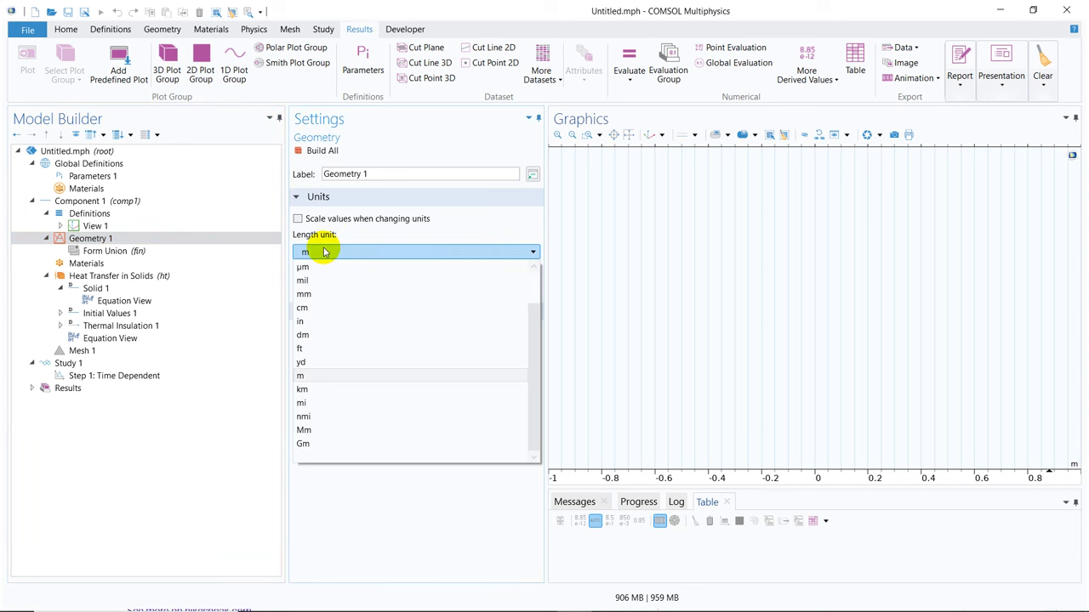
pyautogui.click(313, 309)
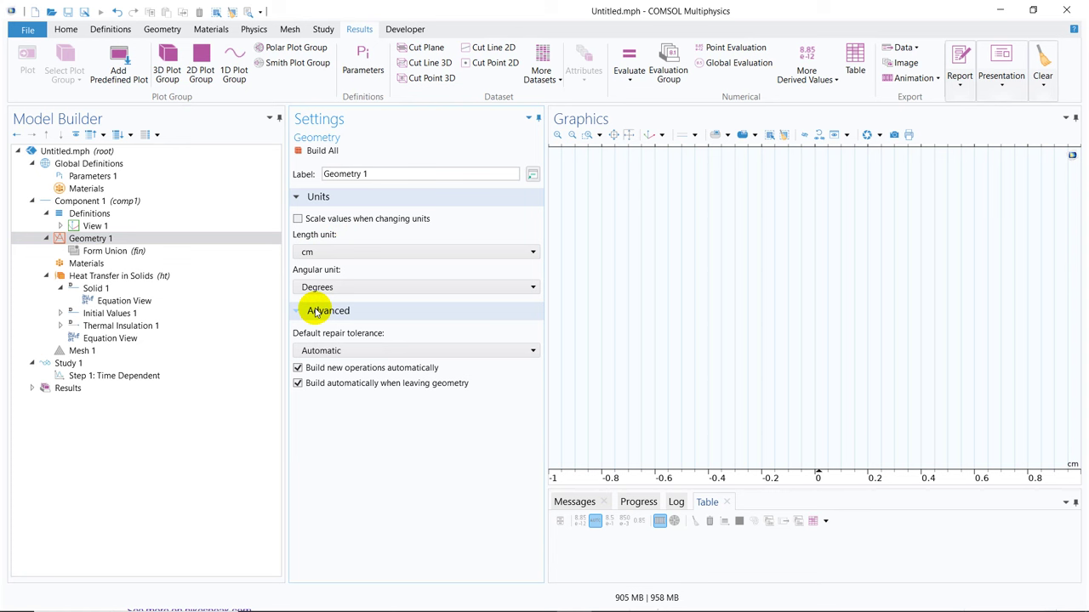
pyautogui.click(119, 240)
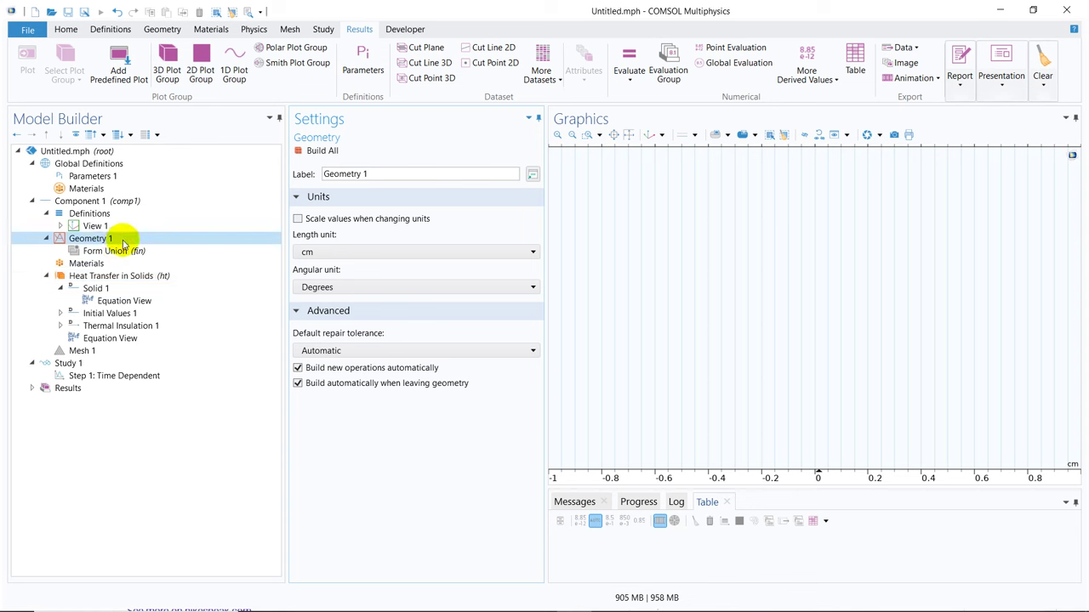
pyautogui.rightClick(123, 243)
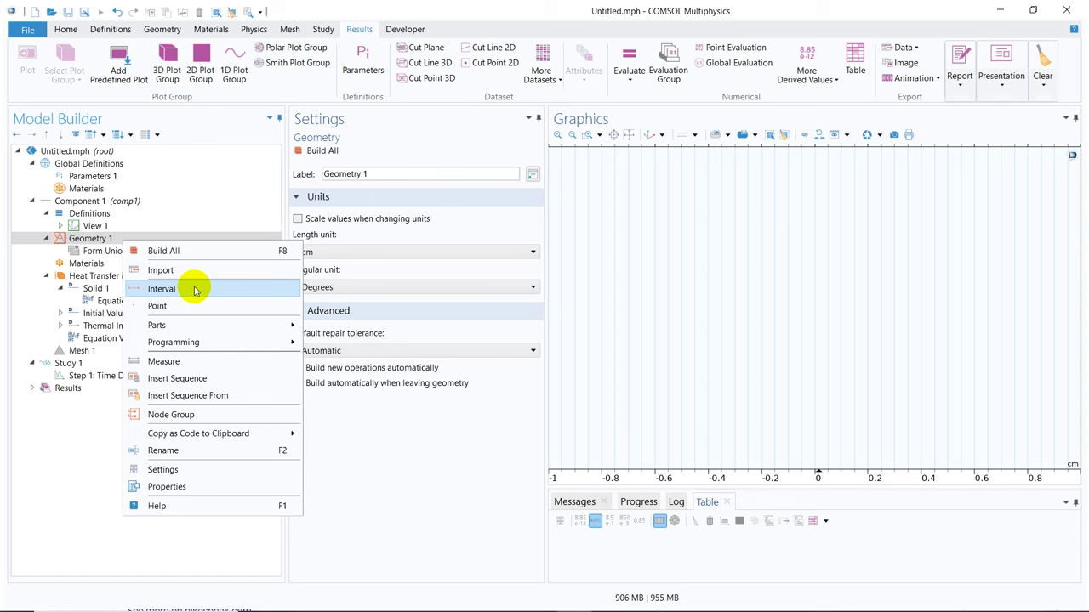
# Add an interval from 0 to 10 cm and build it as one domain.
pyautogui.click(194, 290)
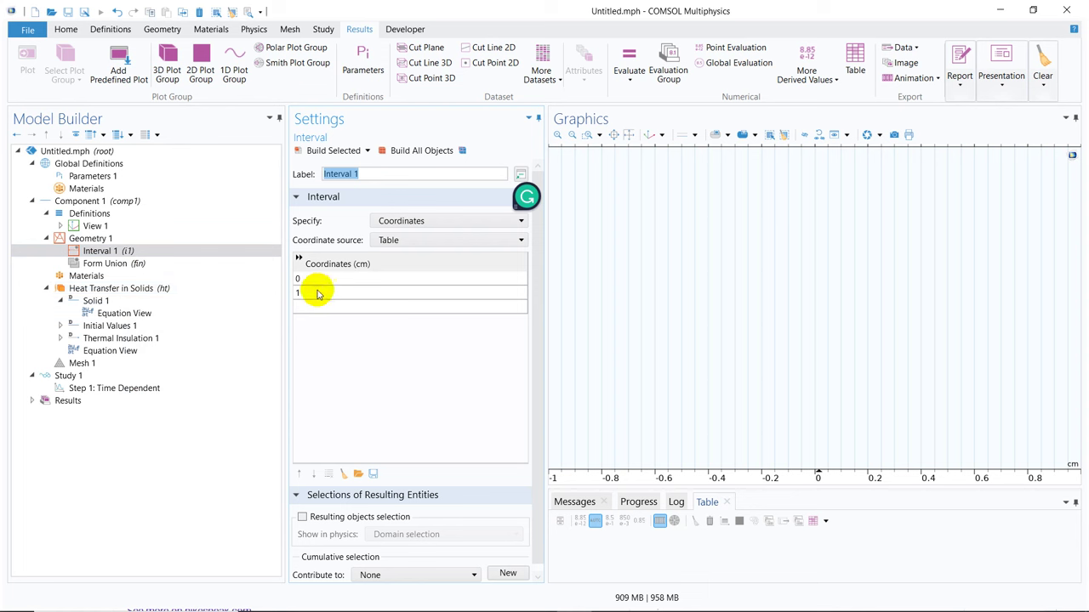
pyautogui.click(316, 292)
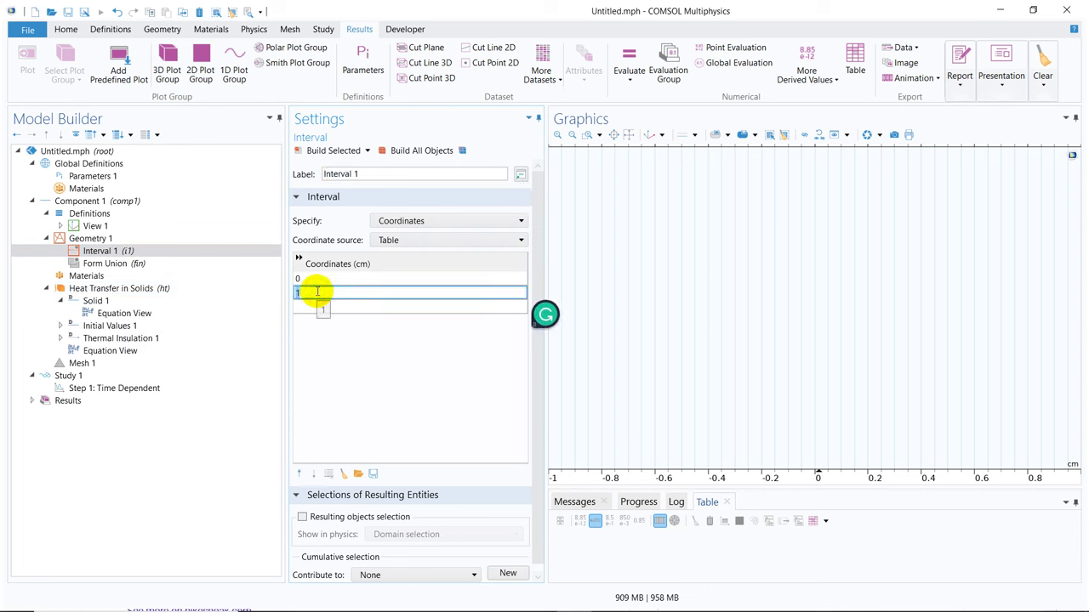
pyautogui.write('10')
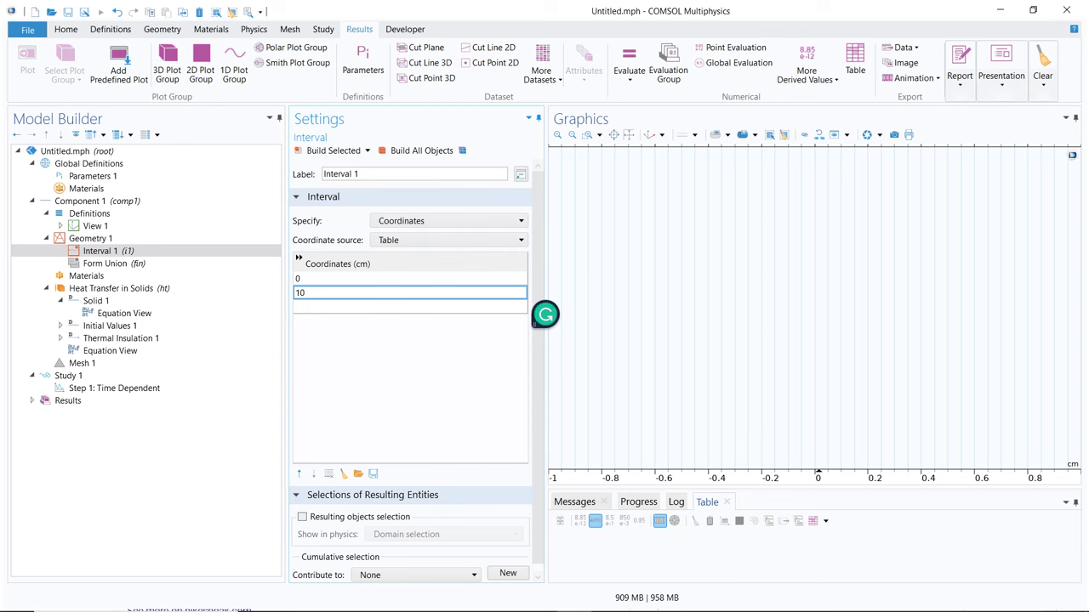
pyautogui.click(320, 151)
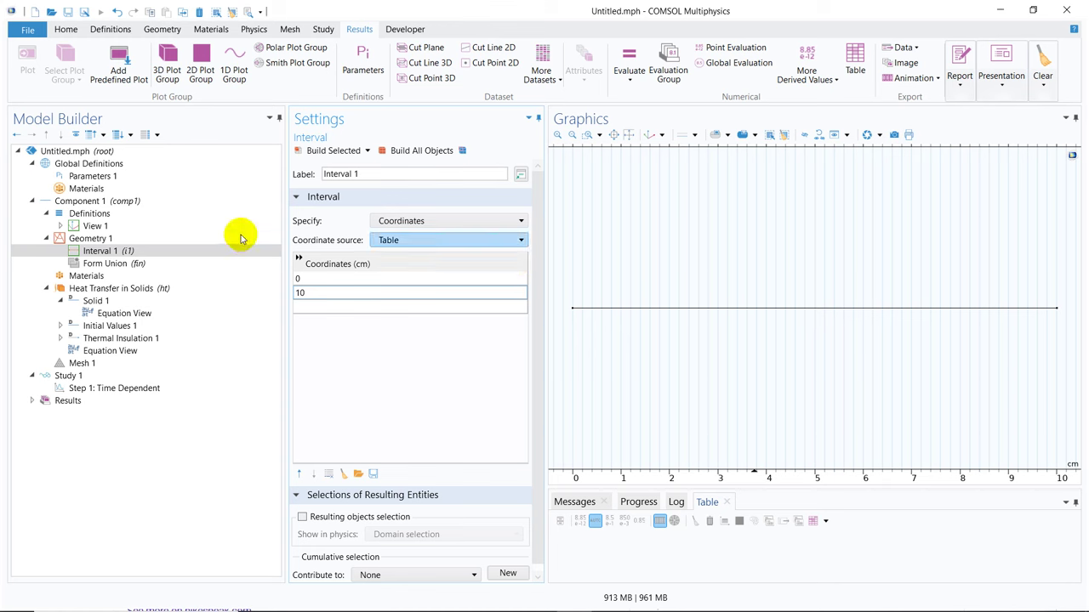
pyautogui.click(108, 275)
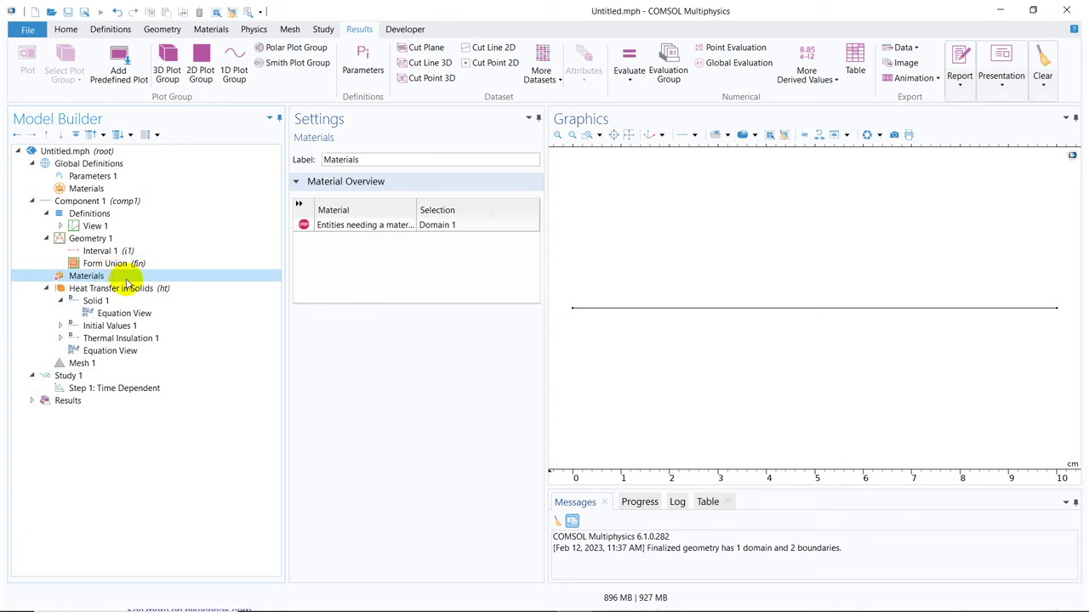
# Search the material library for copper and add Copper [solid,residual resistivity ratio of 3000].
pyautogui.rightClick(127, 274)
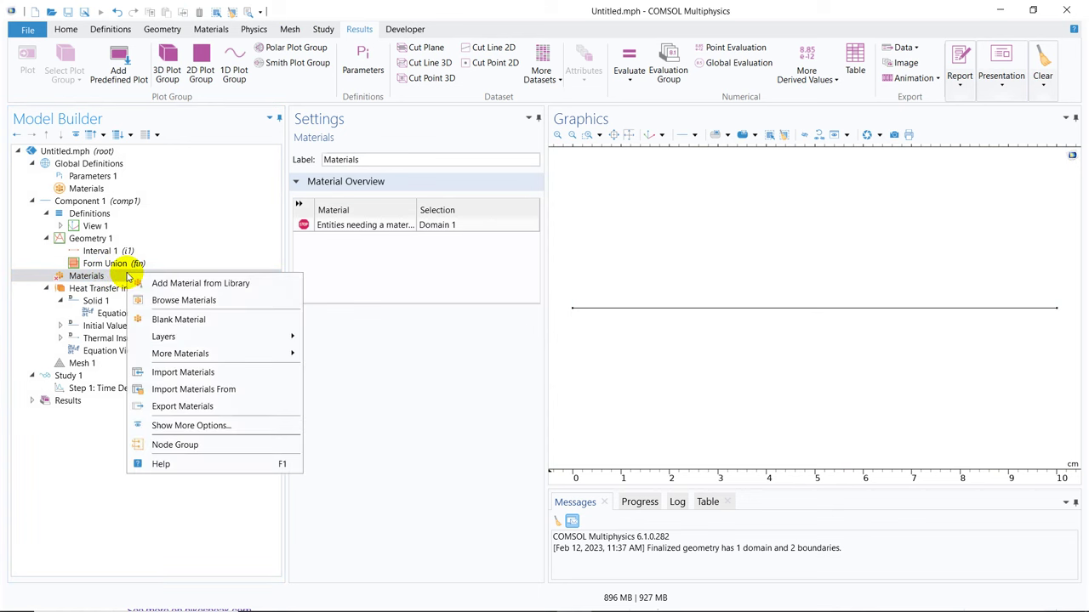
pyautogui.click(198, 283)
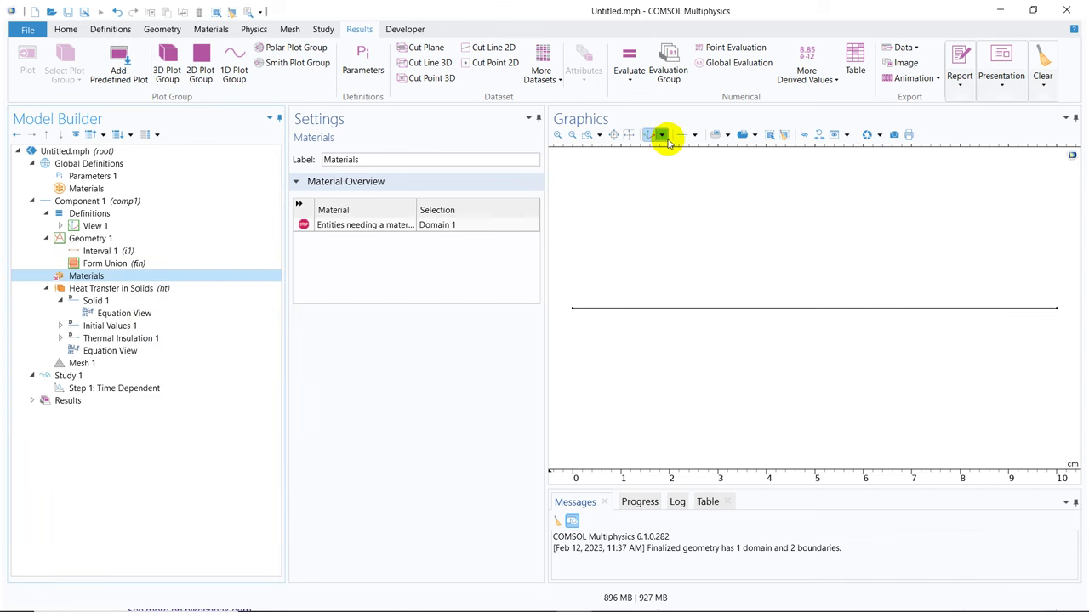
pyautogui.click(929, 164)
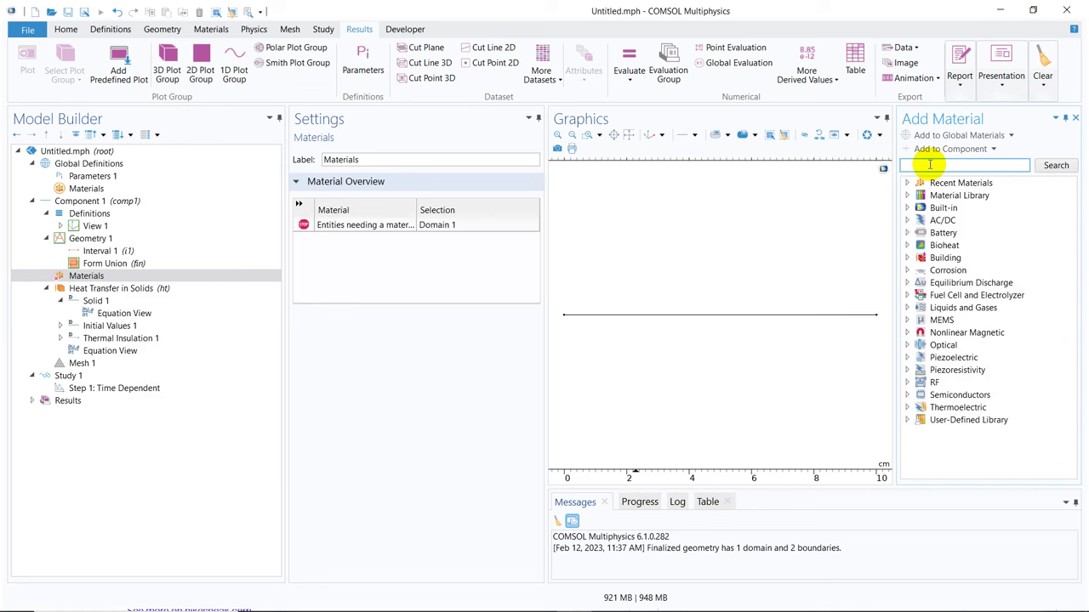
pyautogui.write('copper')
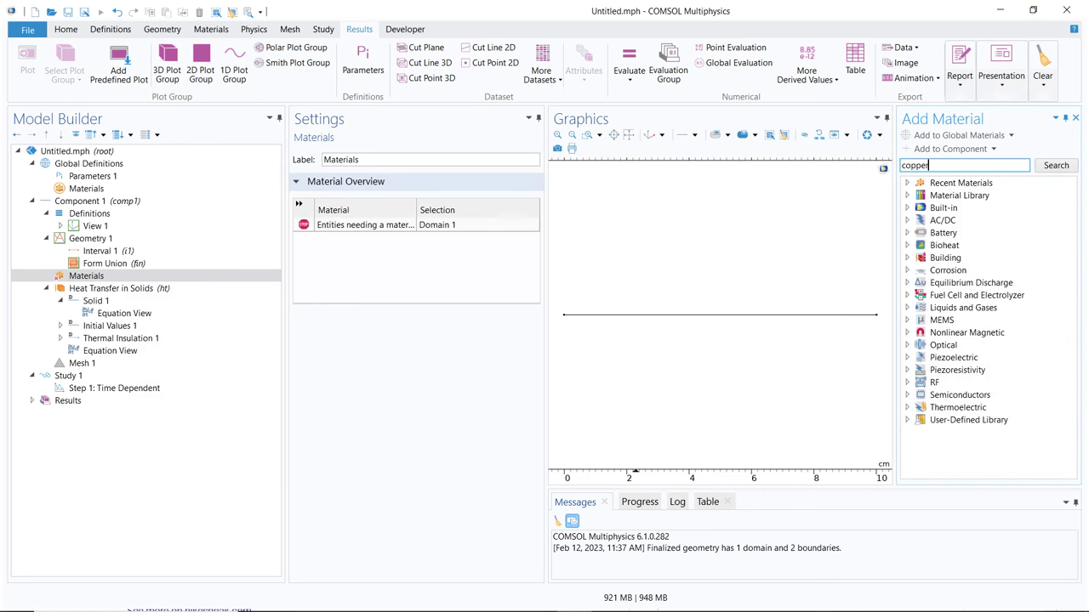
pyautogui.press('Return')
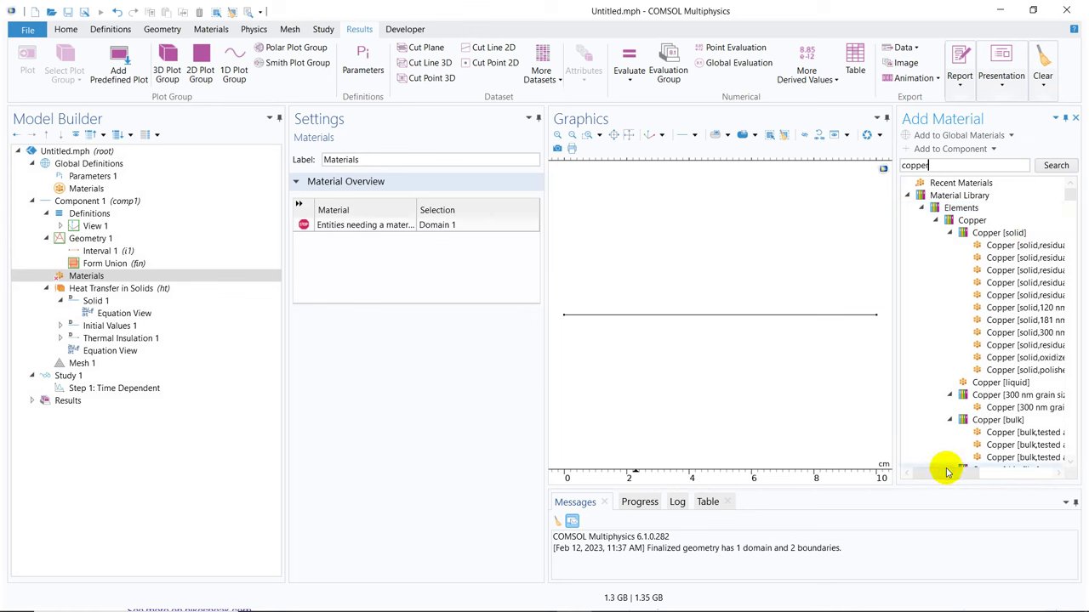
pyautogui.moveTo(943, 473)
pyautogui.mouseDown()
pyautogui.moveTo(989, 473)
pyautogui.moveTo(949, 473)
pyautogui.mouseUp()
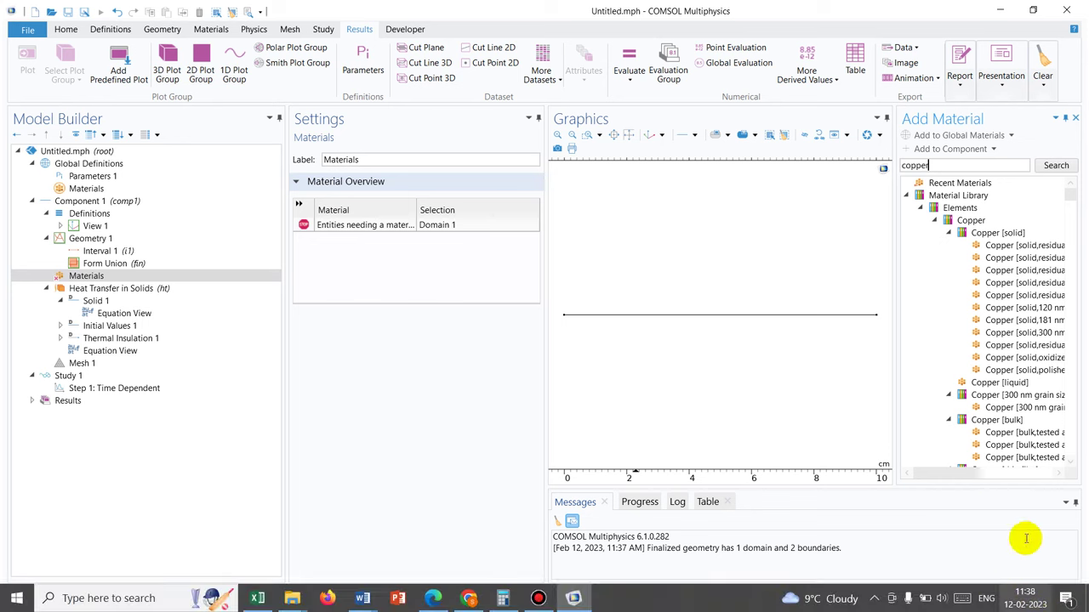
pyautogui.moveTo(923, 477)
pyautogui.mouseDown()
pyautogui.moveTo(956, 476)
pyautogui.moveTo(943, 477)
pyautogui.mouseUp()
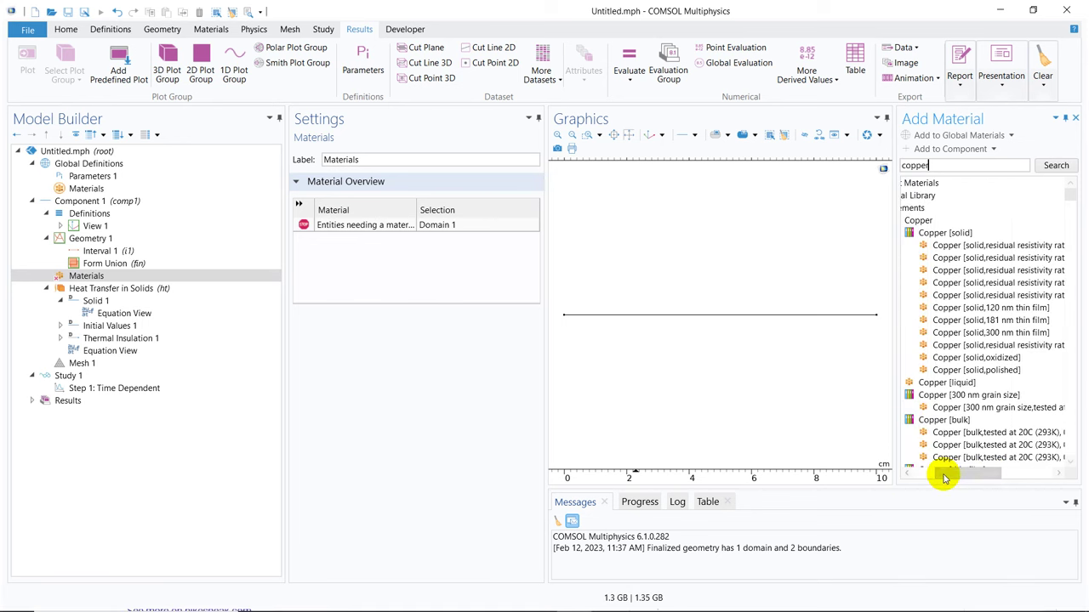
pyautogui.click(970, 297)
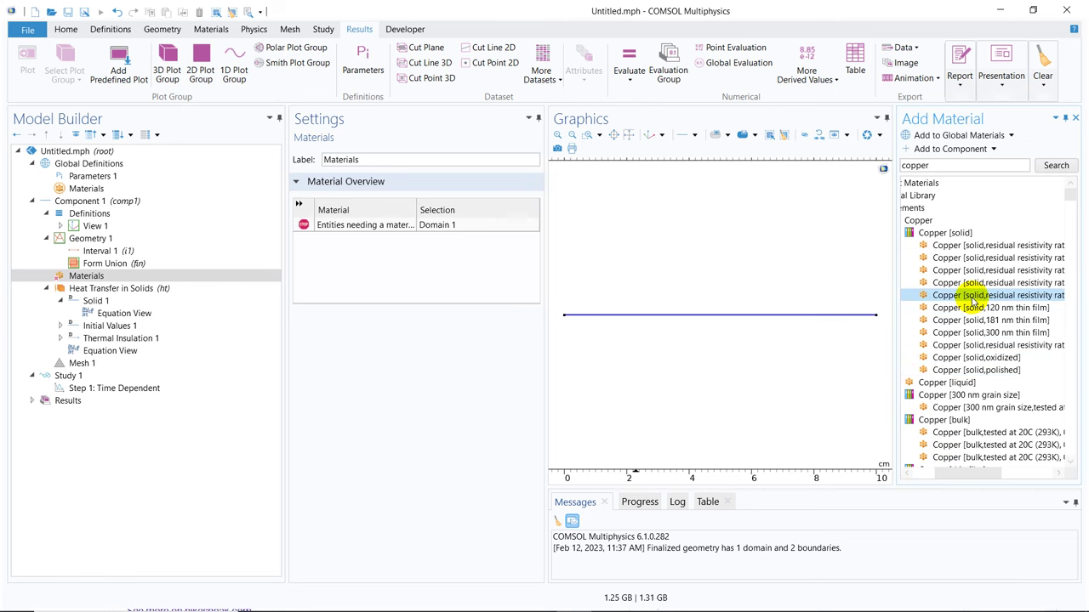
pyautogui.doubleClick(970, 296)
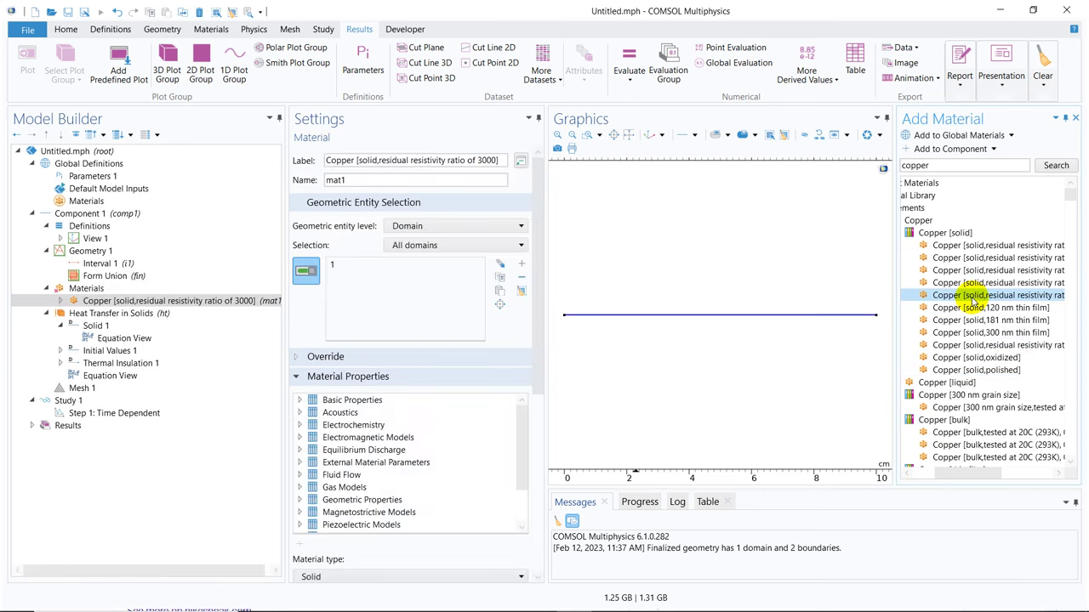
# Close the material library and assign copper to domain 1, the bar.
pyautogui.click(1074, 119)
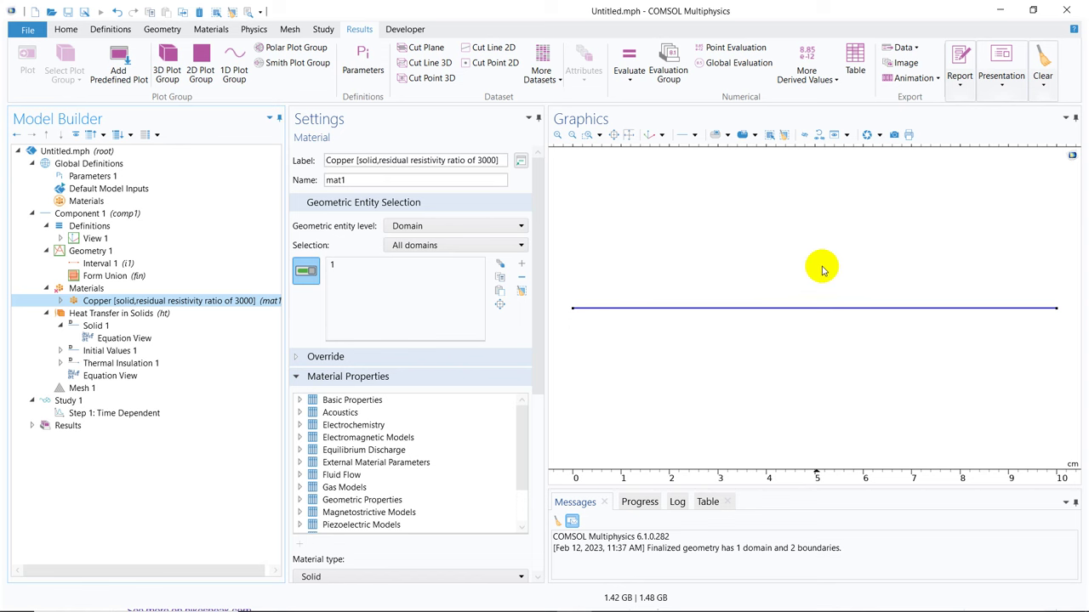
pyautogui.click(817, 311)
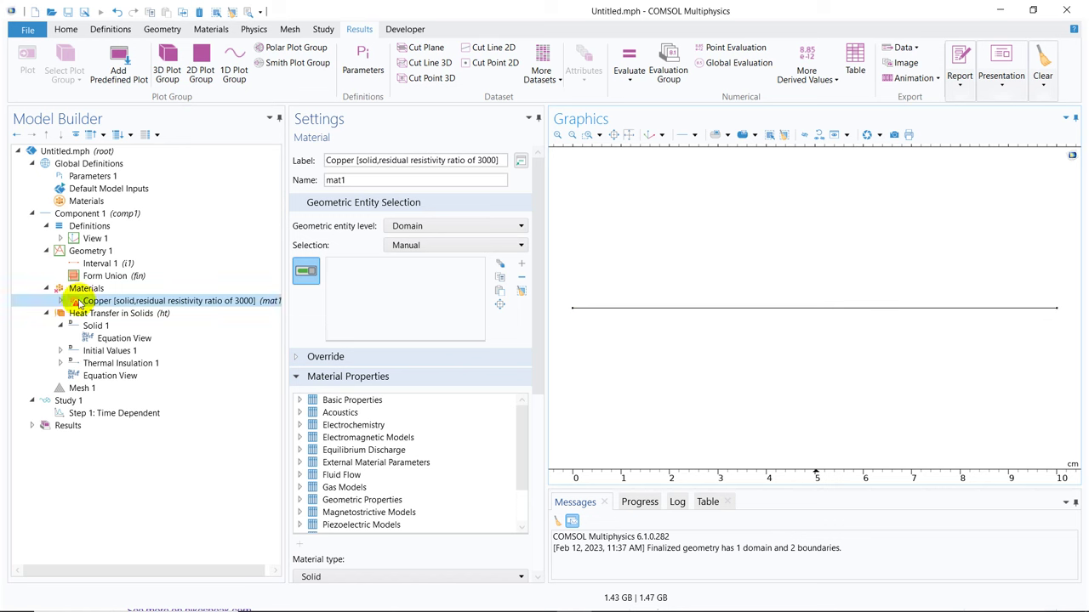
pyautogui.moveTo(75, 306)
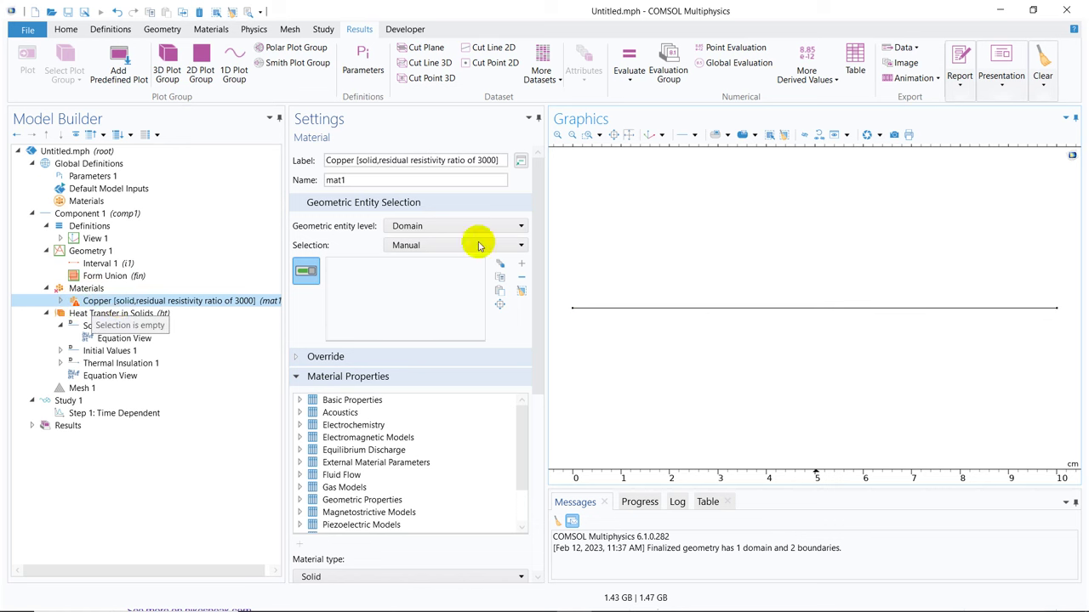
pyautogui.click(770, 310)
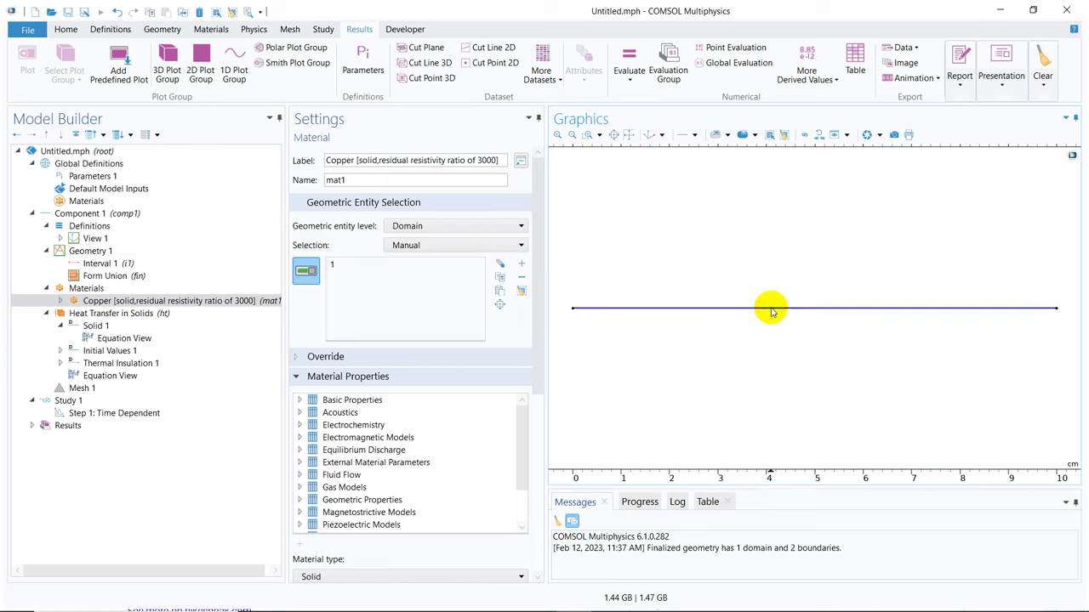
pyautogui.click(129, 315)
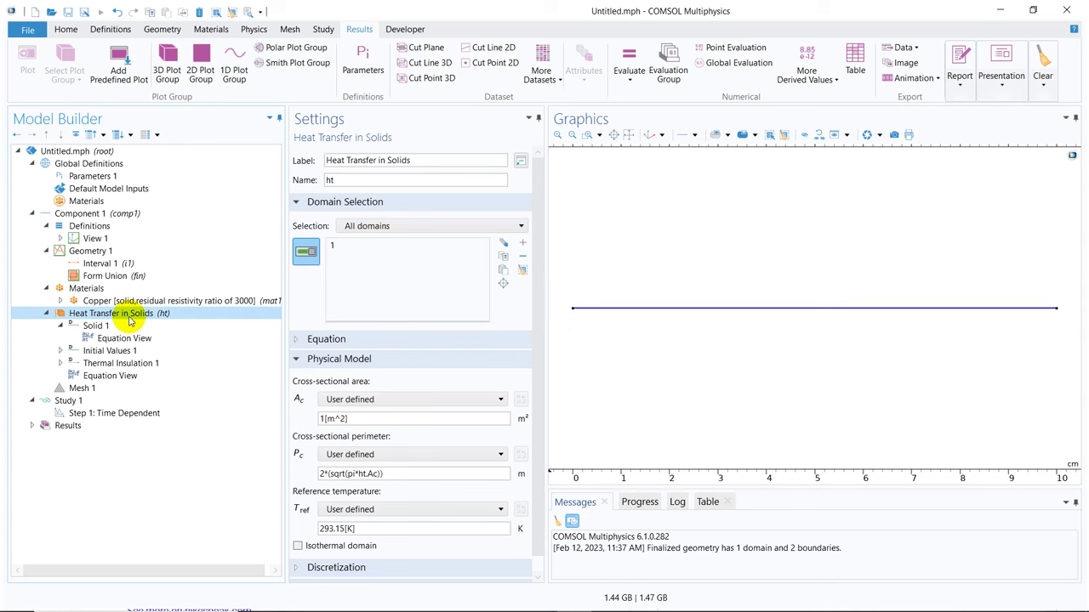
pyautogui.click(300, 340)
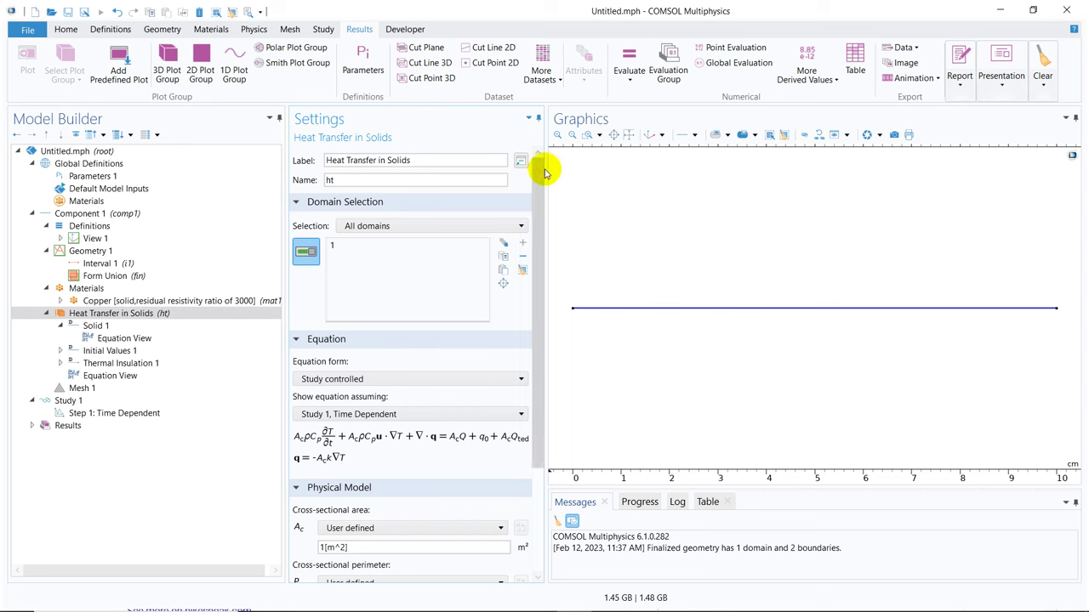
pyautogui.moveTo(539, 175); pyautogui.dragTo(539, 275)
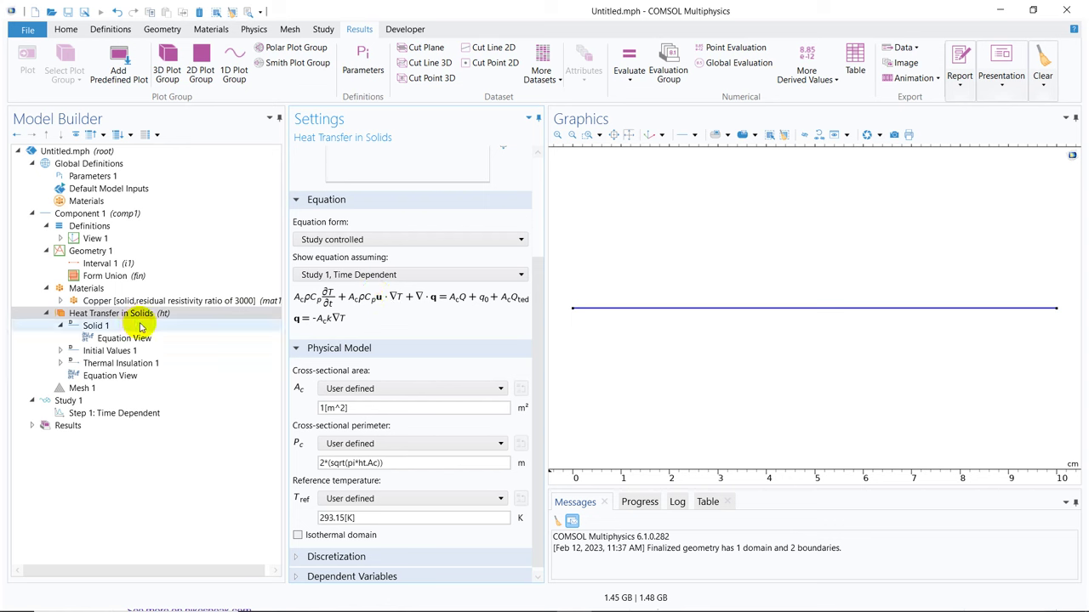
pyautogui.click(328, 276)
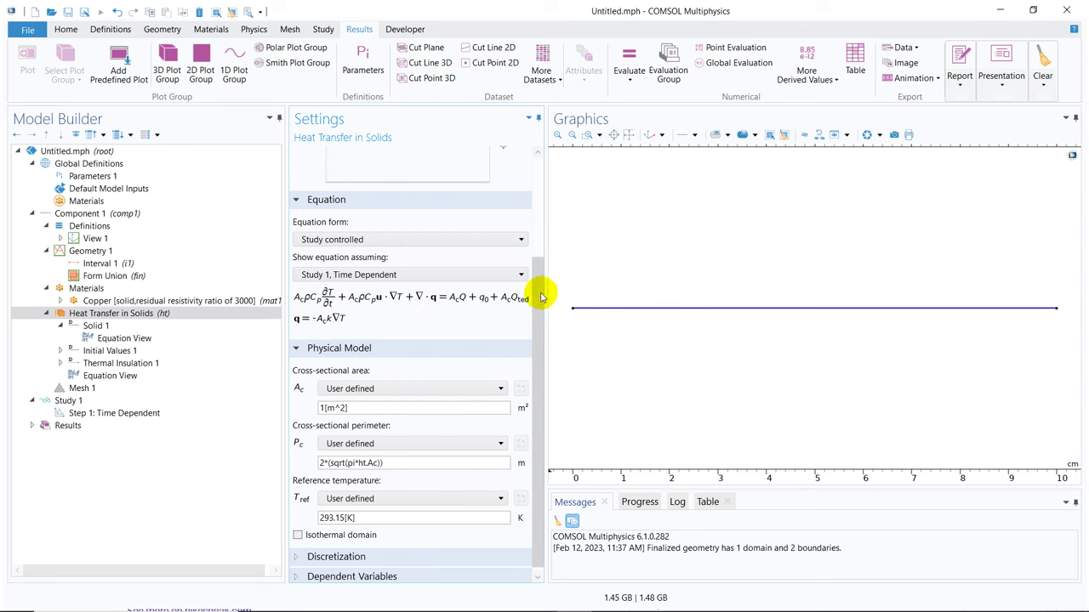
pyautogui.scroll(-1, 538, 330)
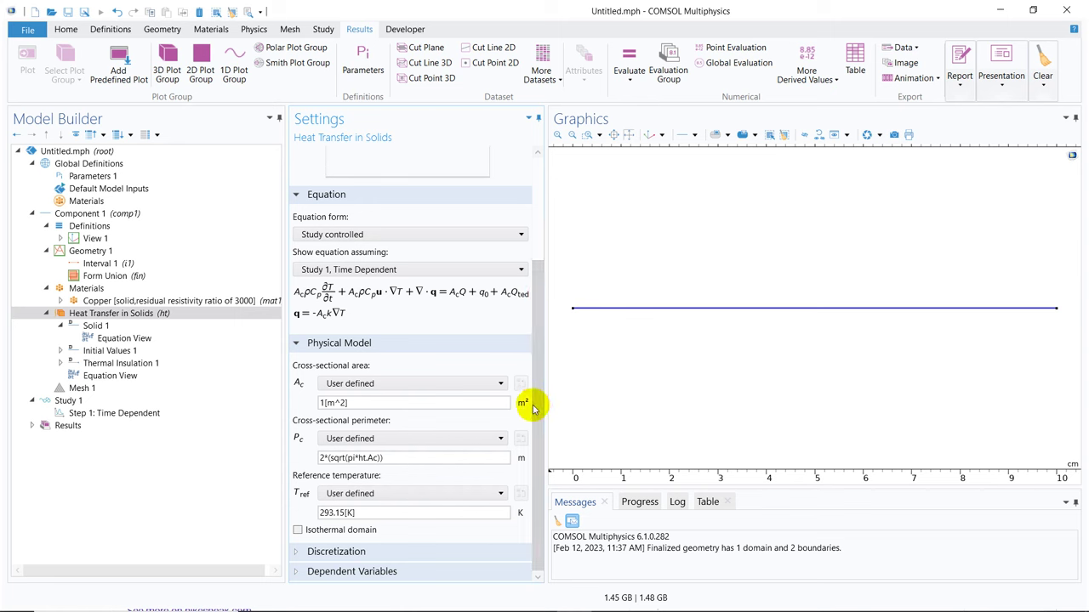
# Add a Temperature condition fixing the bar's left end (boundary 1) at 500[K].
pyautogui.rightClick(128, 313)
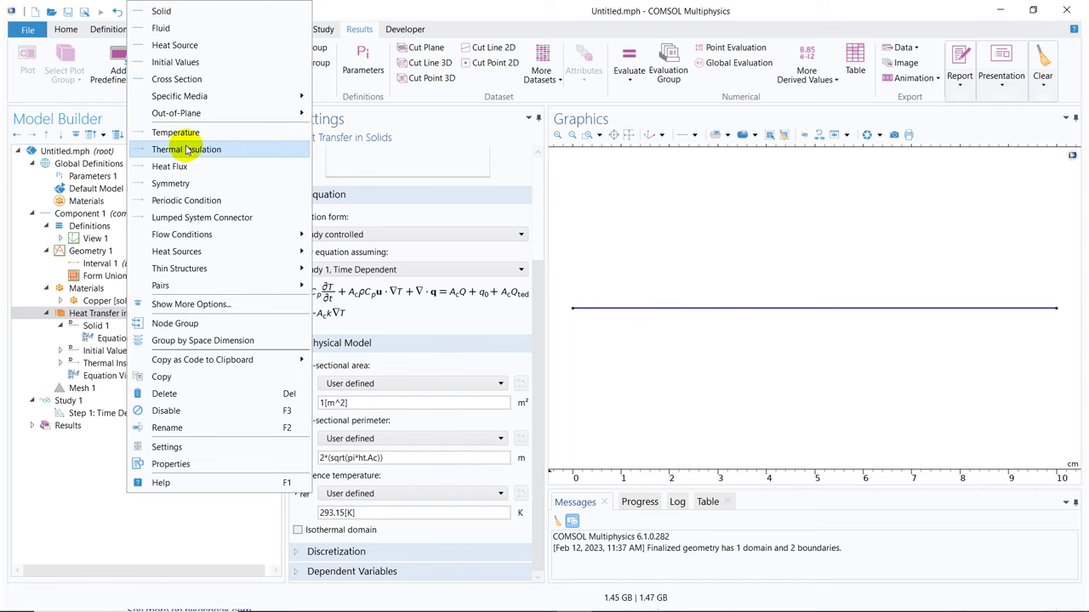
pyautogui.click(213, 136)
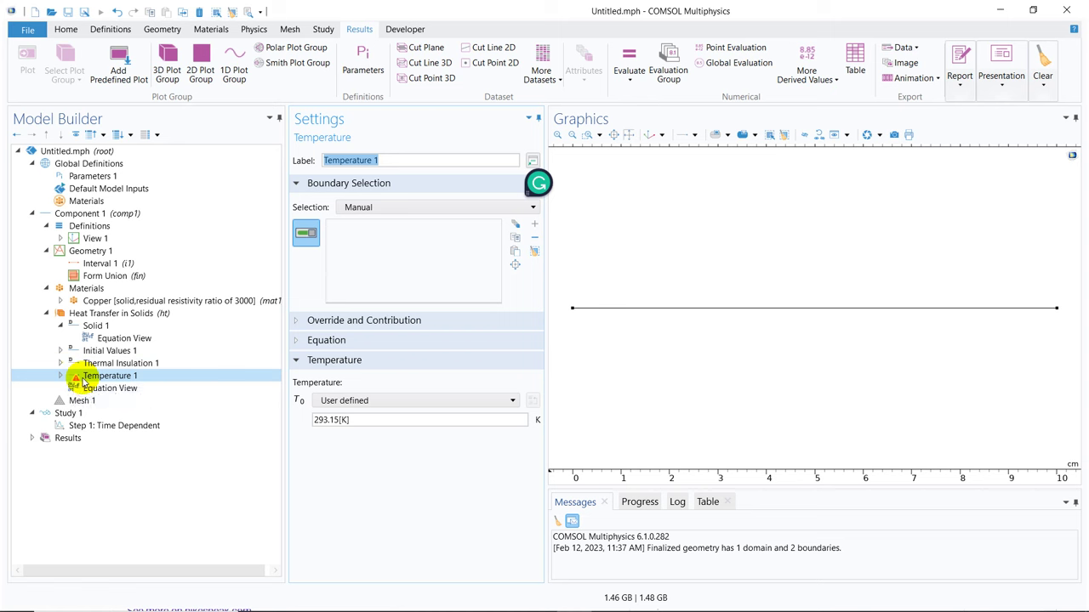
pyautogui.click(575, 308)
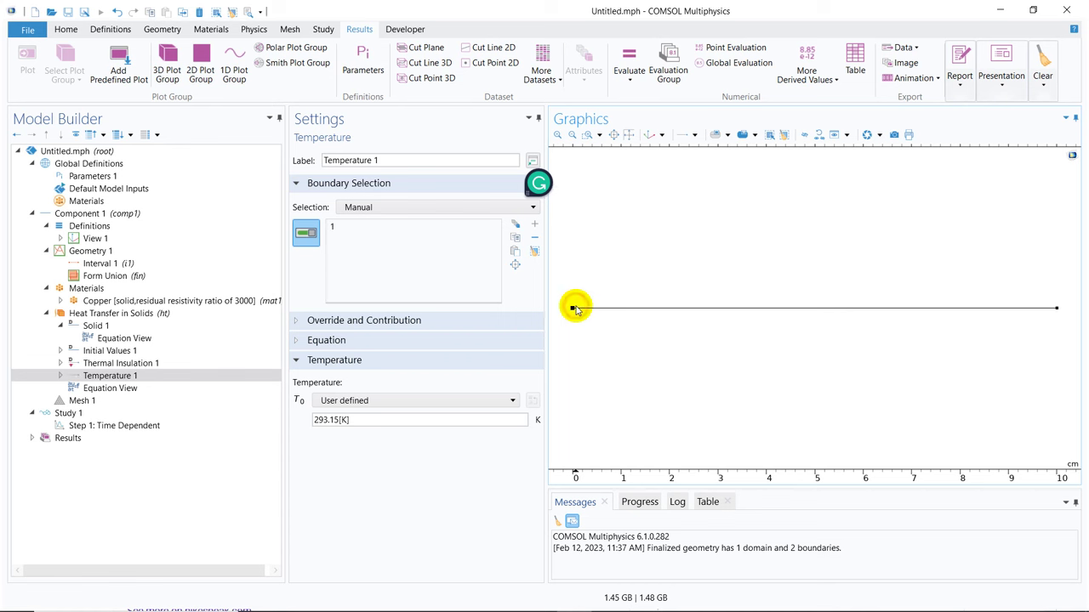
pyautogui.click(337, 420)
pyautogui.press('BackSpace')
pyautogui.press('BackSpace')
pyautogui.press('BackSpace')
pyautogui.press('BackSpace')
pyautogui.press('BackSpace')
pyautogui.press('BackSpace')
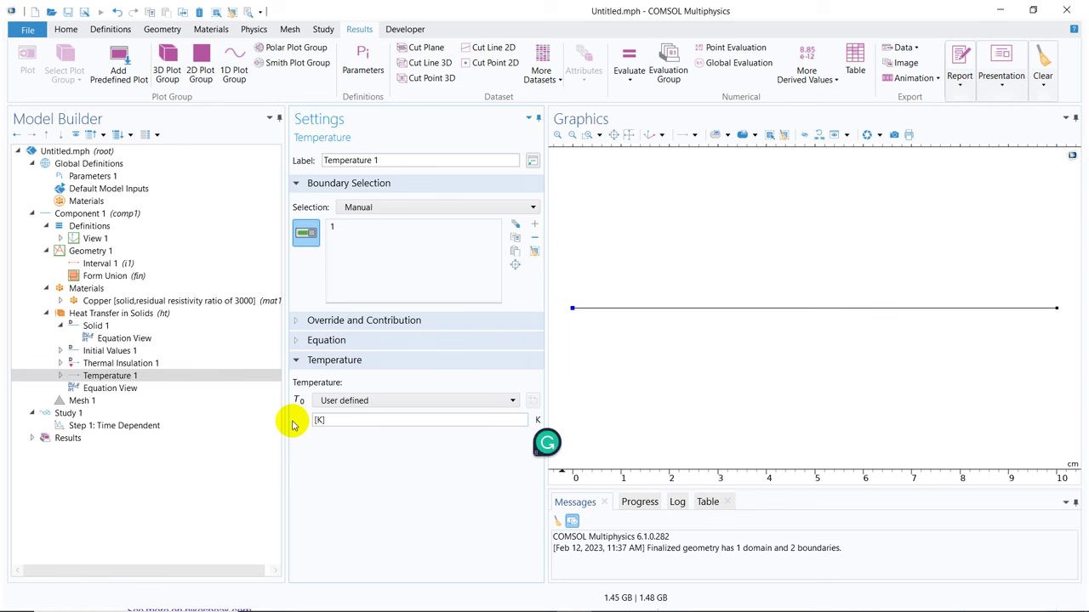
pyautogui.write('500')
pyautogui.click(110, 176)
# Add global parameter TL with expression 500[K] in Parameters 1.
pyautogui.click(323, 226)
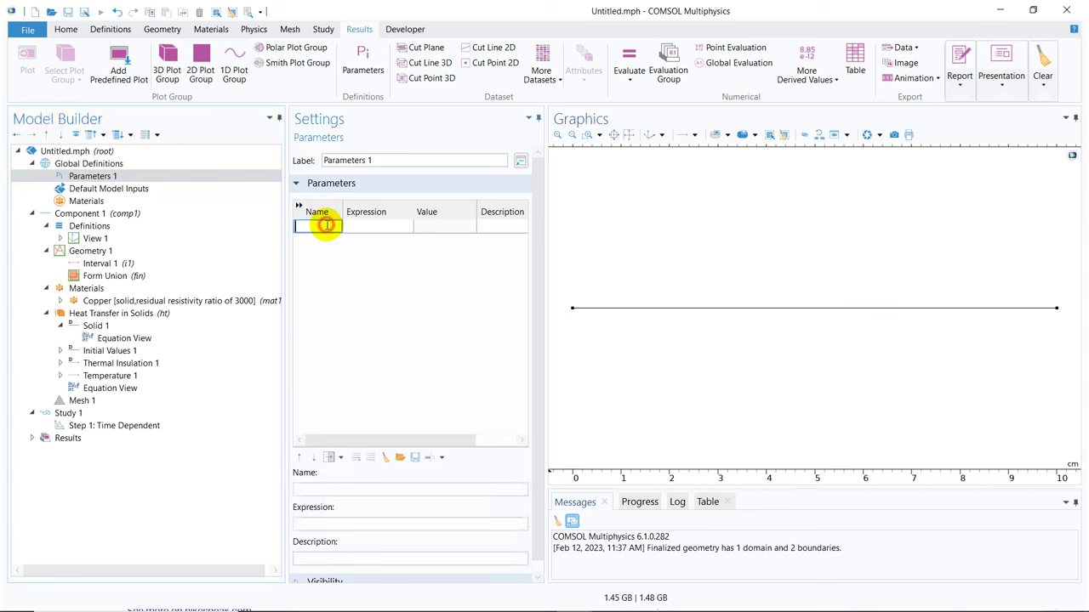
pyautogui.write('T')
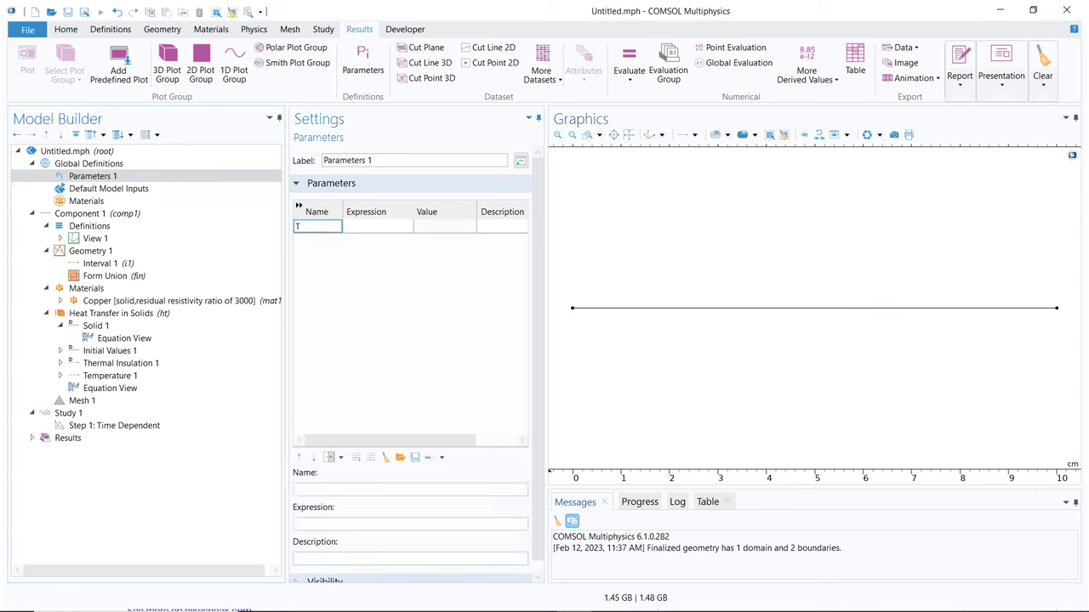
pyautogui.write('L')
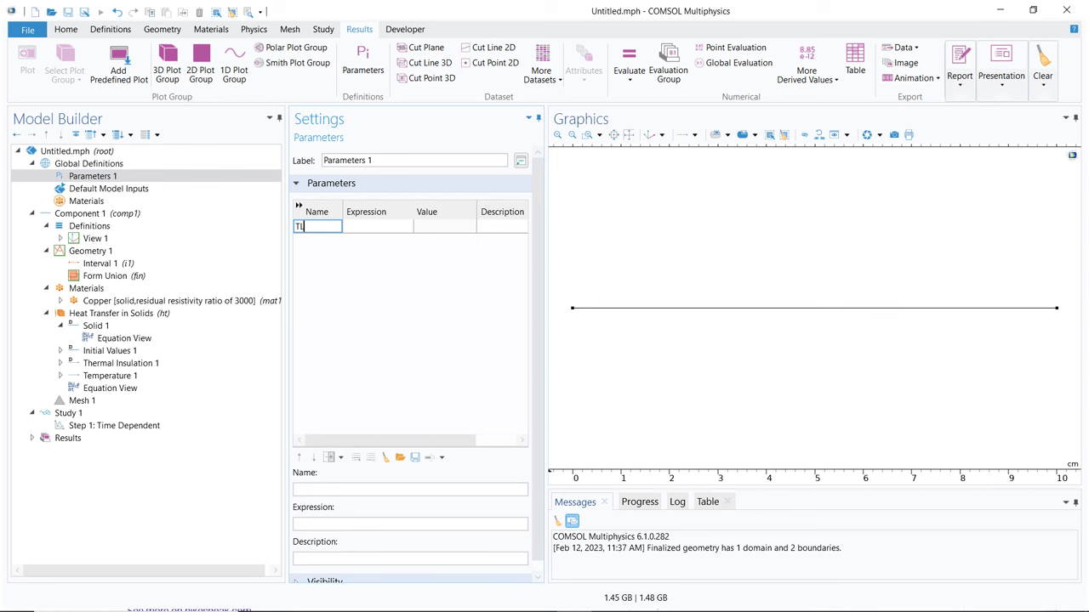
pyautogui.click(382, 226)
pyautogui.write('50')
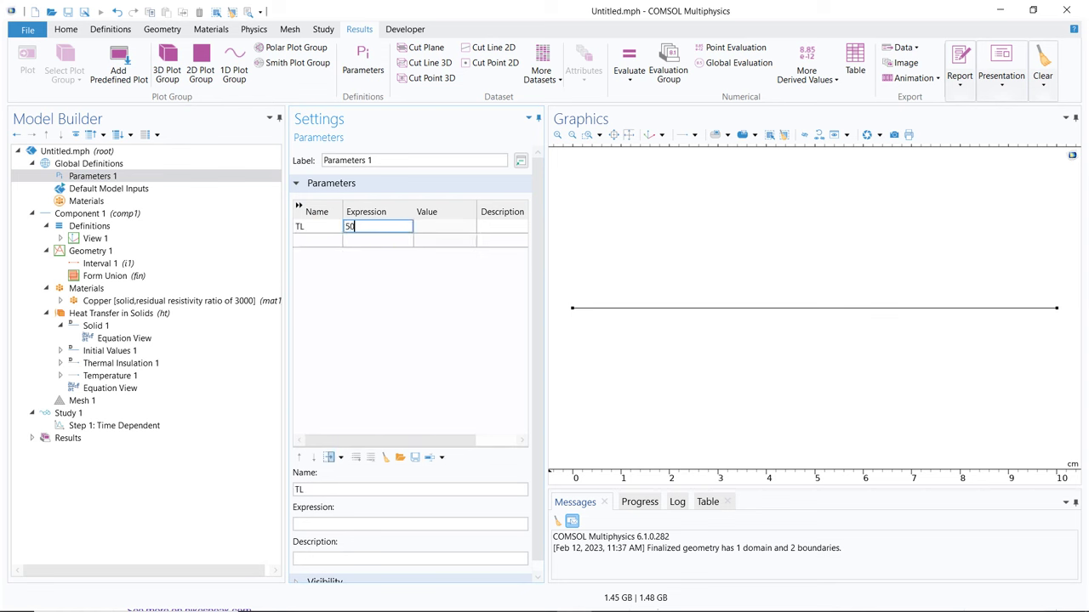
pyautogui.write('0[K]')
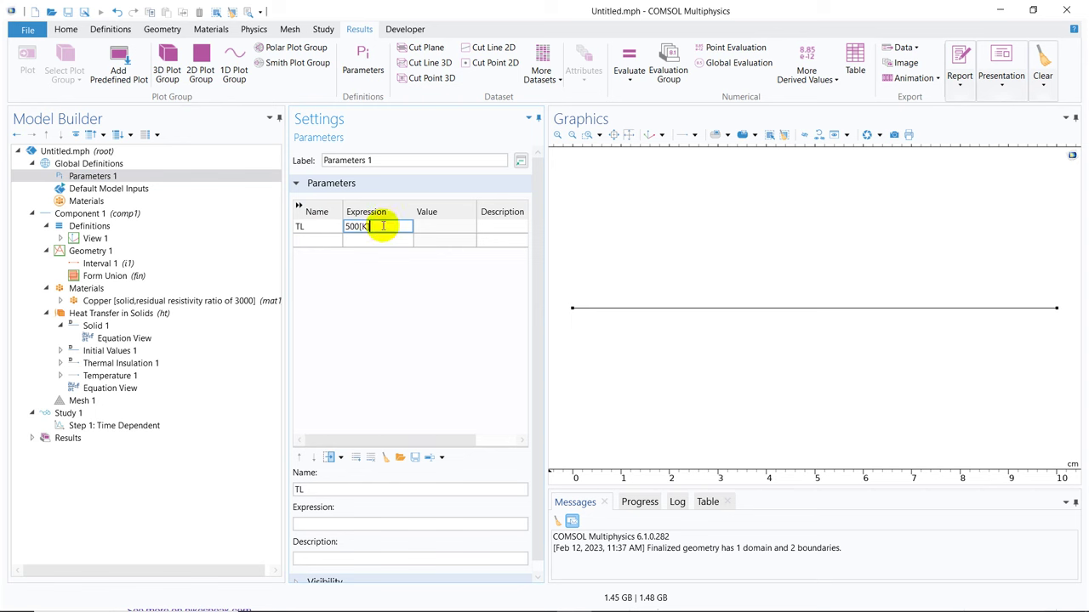
pyautogui.press('Return')
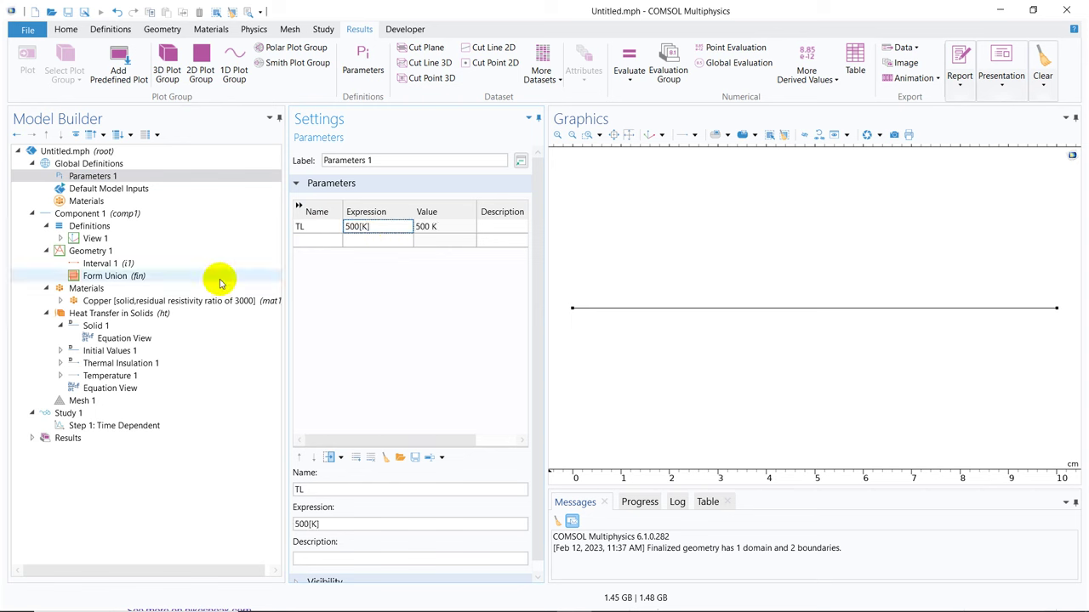
pyautogui.click(136, 376)
pyautogui.tripleClick(352, 419)
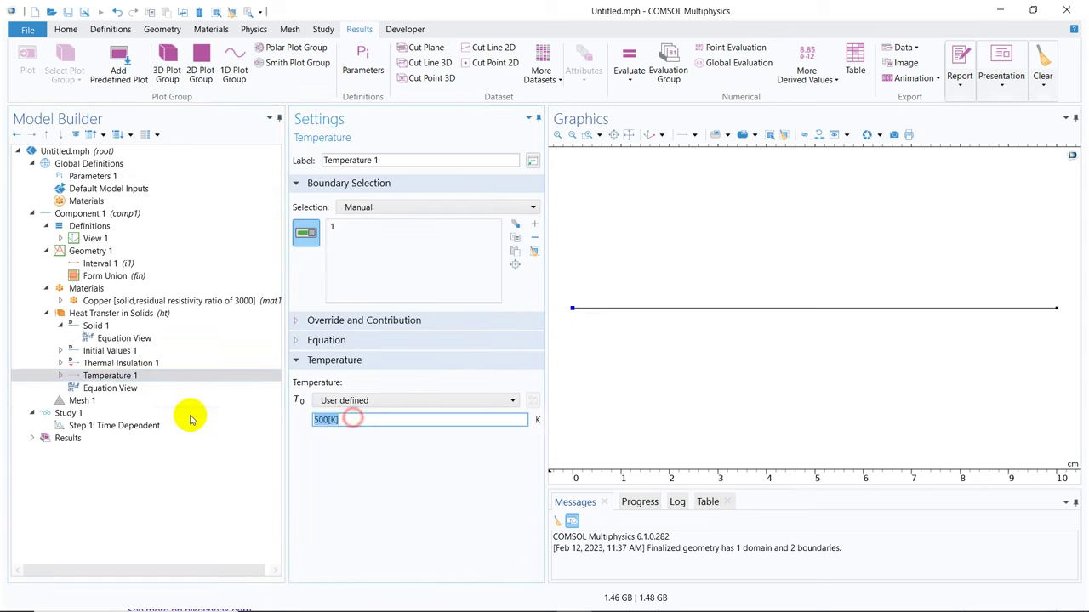
# Replace the Temperature 1 value 500[K] with the parameter TL.
pyautogui.write('TL')
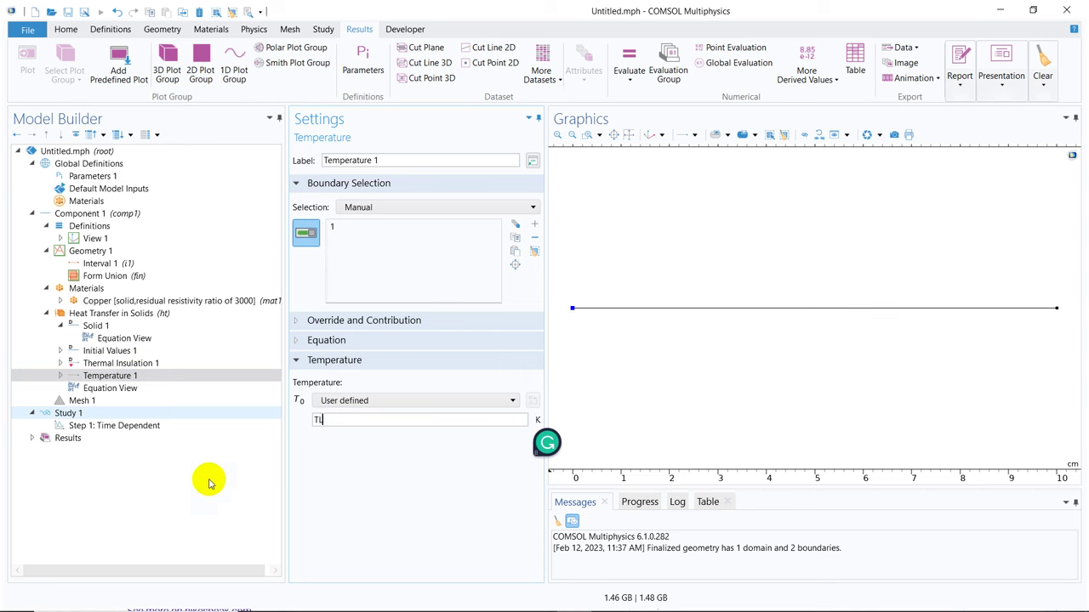
pyautogui.click(365, 477)
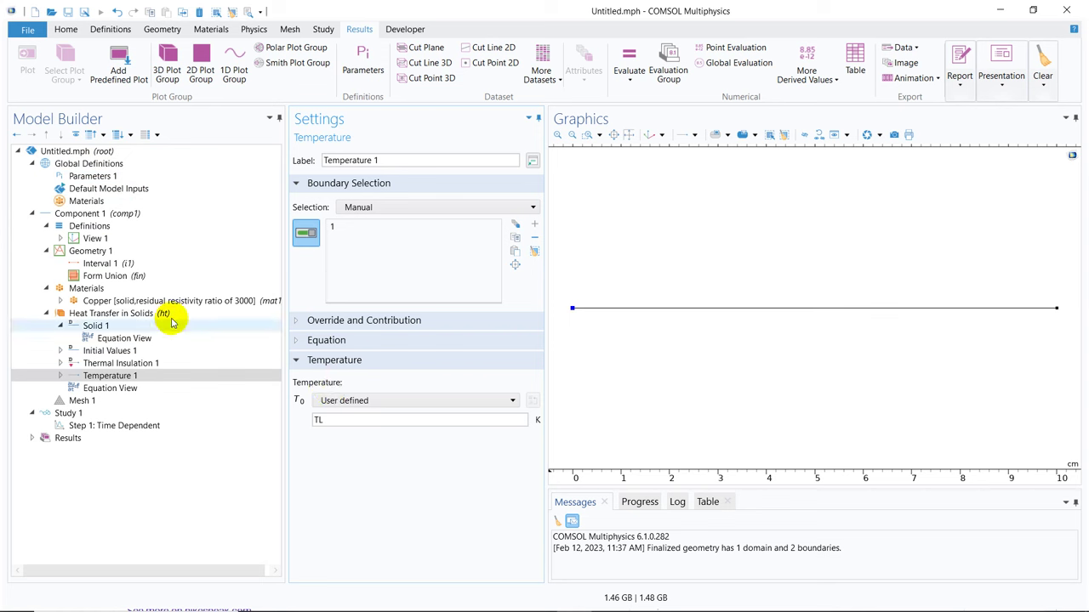
pyautogui.click(142, 314)
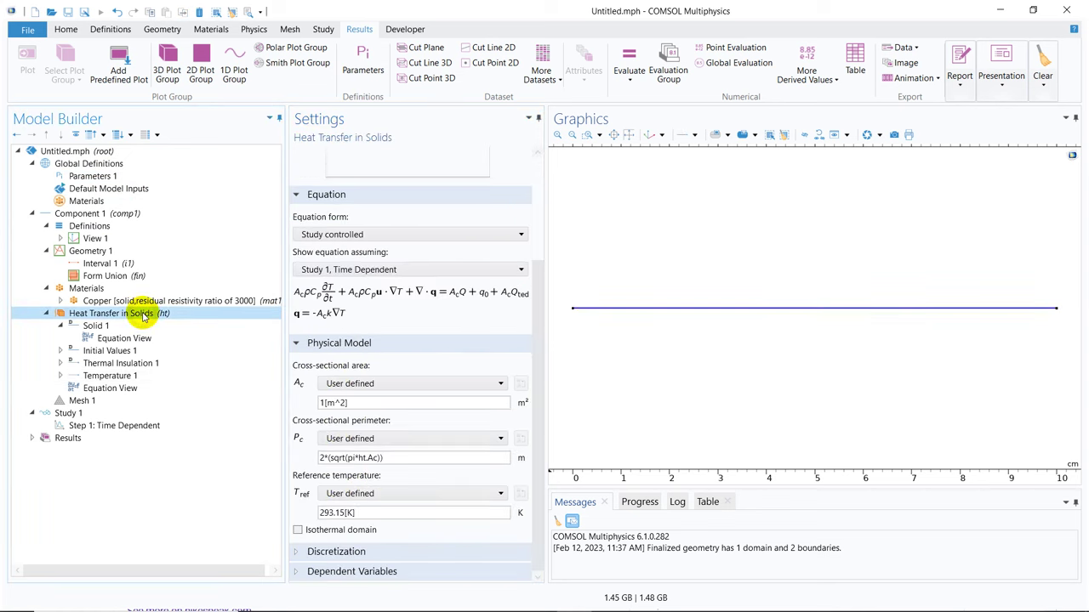
# Add Temperature 2 on the right end (boundary 2) at 293.15[K]; confirm initial values 293.15[K].
pyautogui.rightClick(142, 314)
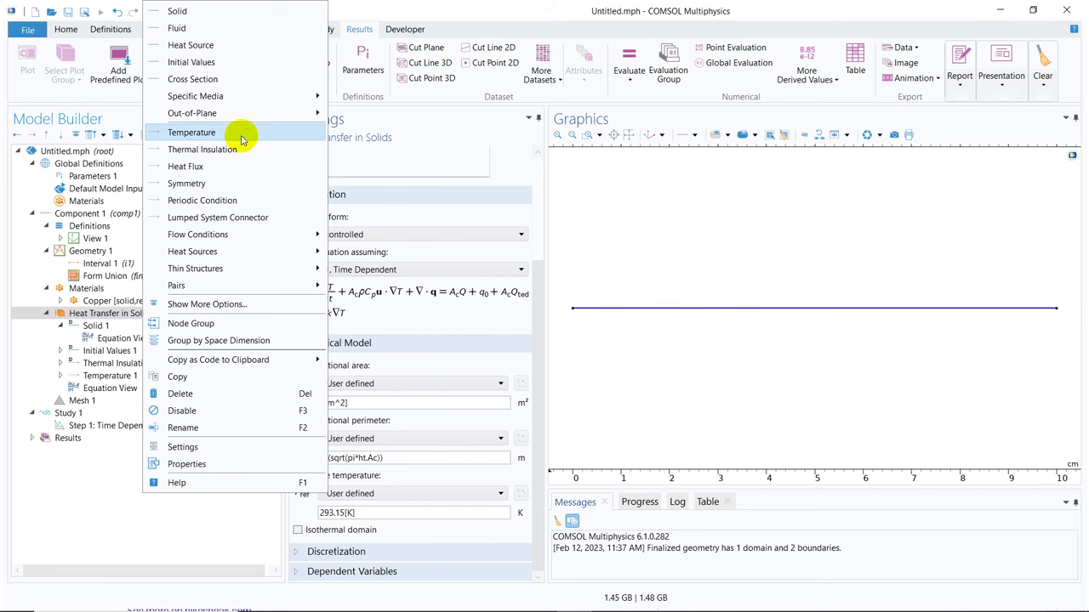
pyautogui.press('Escape')
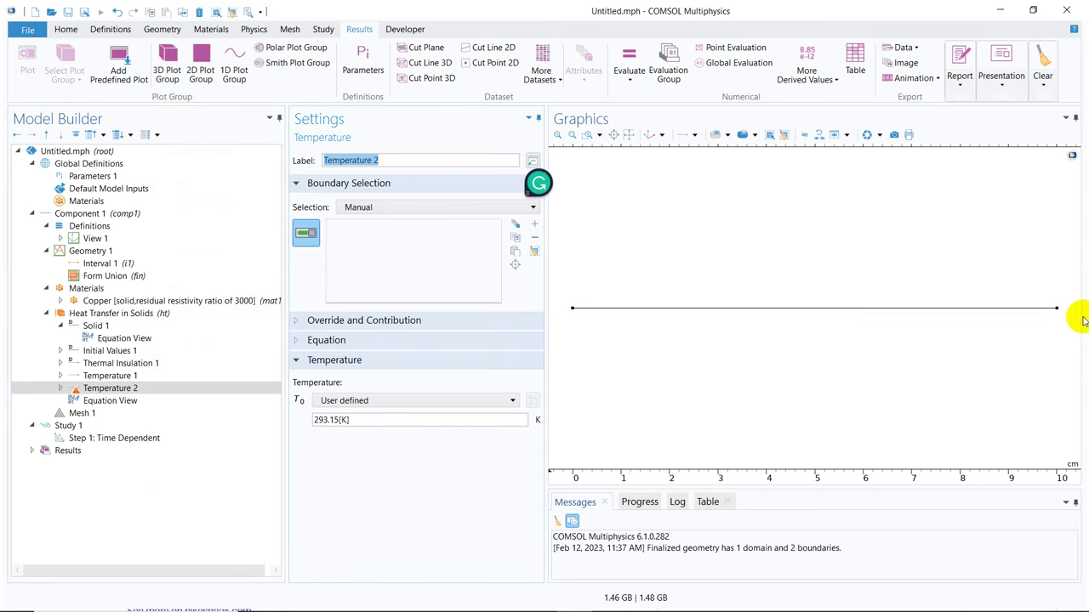
pyautogui.click(1058, 309)
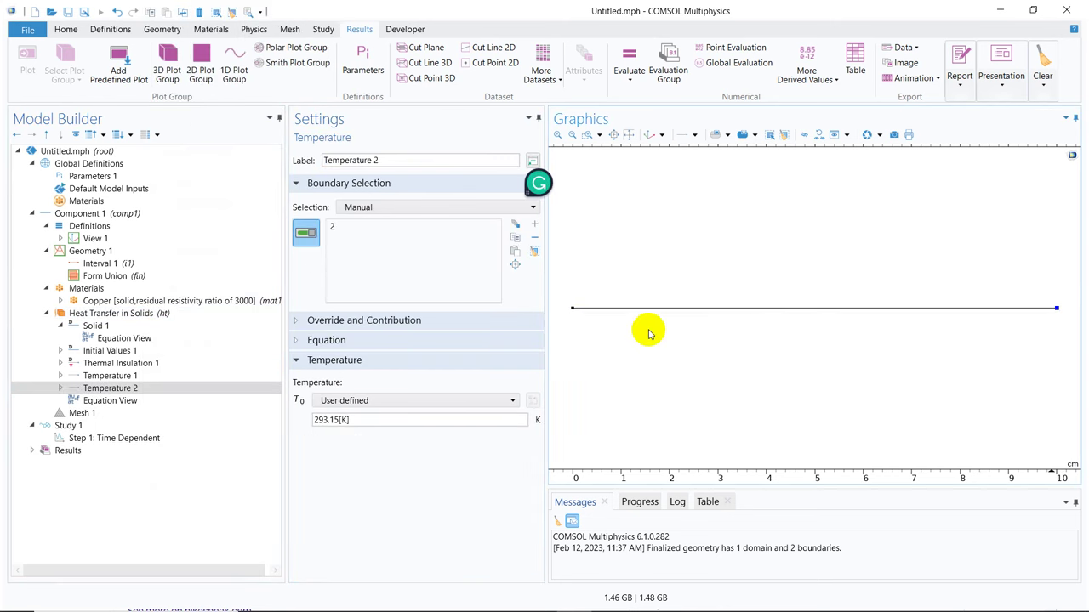
pyautogui.click(349, 420)
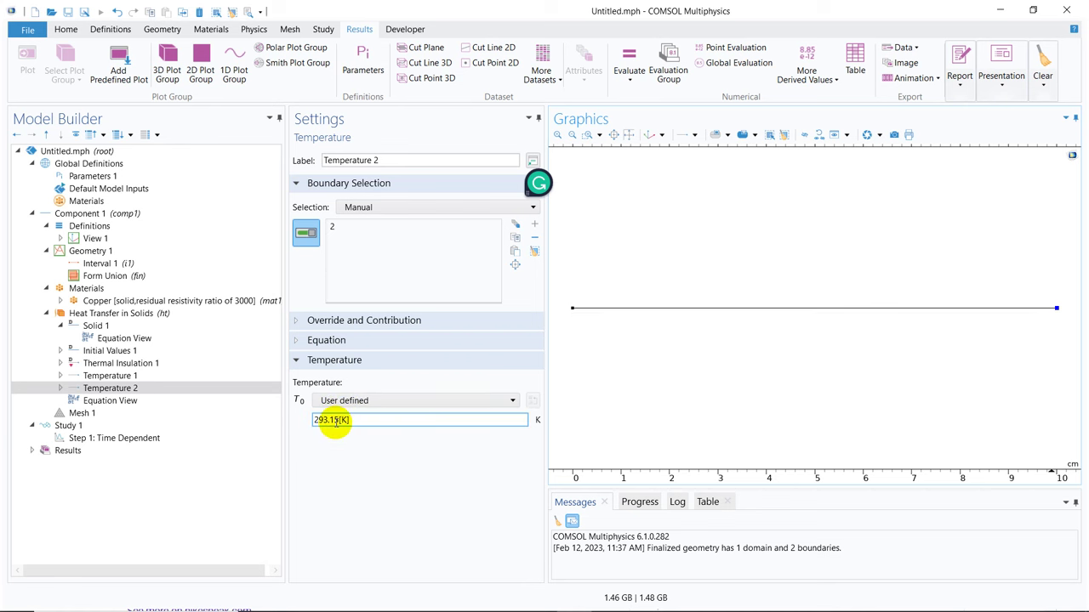
pyautogui.click(118, 352)
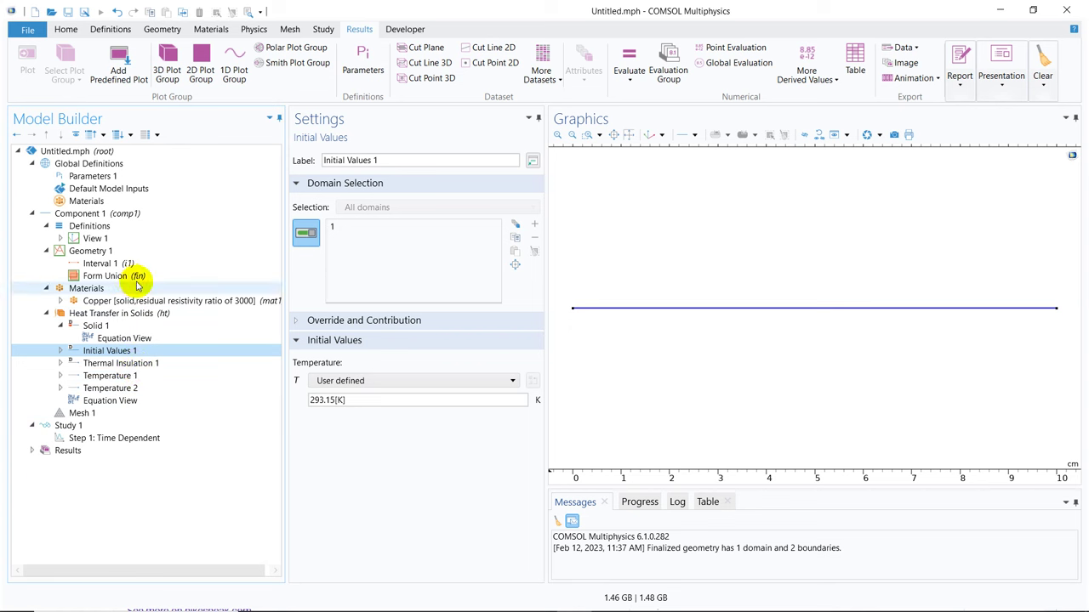
# Review both temperature conditions, then view Mesh 1's physics-controlled Normal settings.
pyautogui.click(132, 375)
pyautogui.click(126, 389)
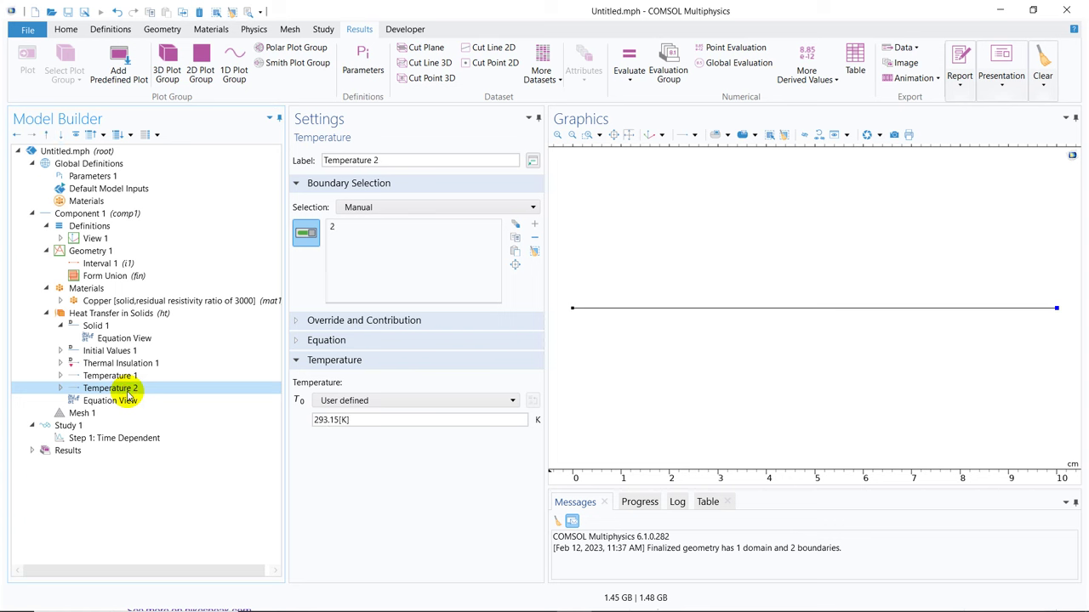
pyautogui.click(79, 414)
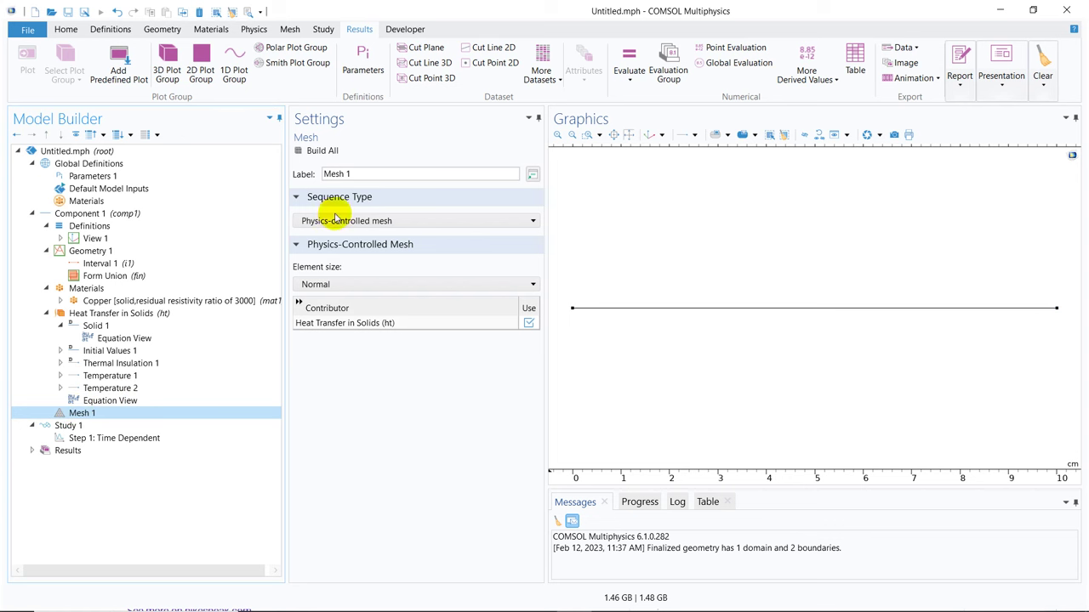
# Build the default mesh and zoom in on the bar's left end before fitting the view.
pyautogui.click(322, 151)
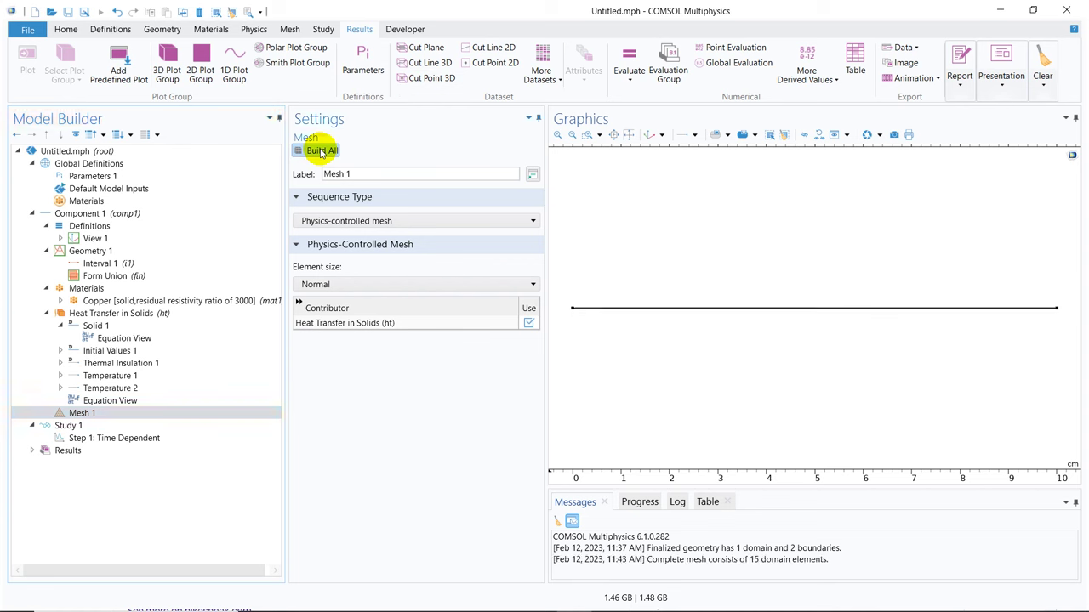
pyautogui.click(586, 136)
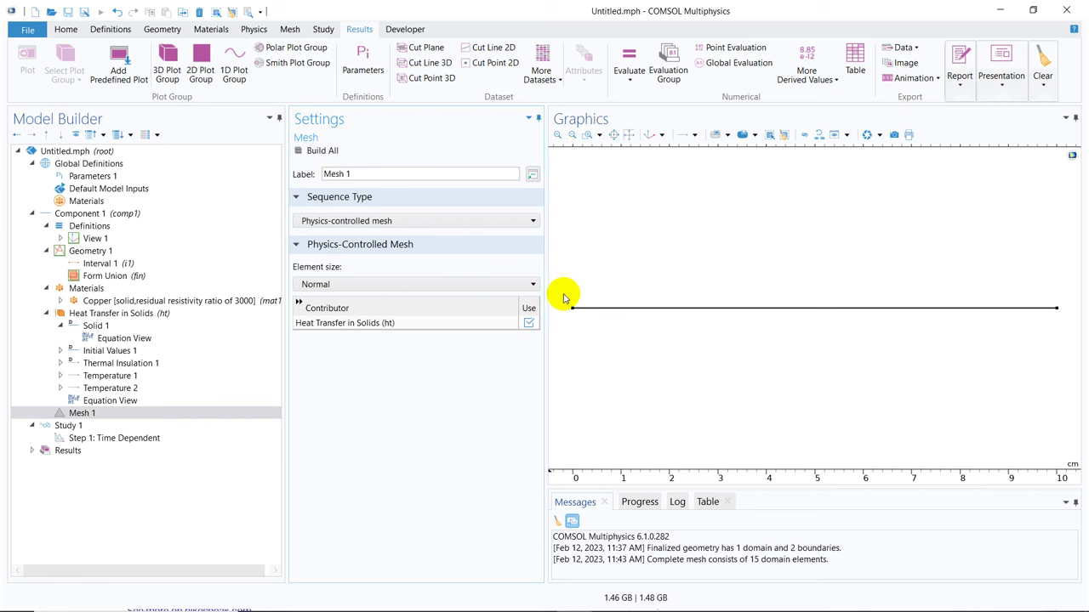
pyautogui.moveTo(565, 294); pyautogui.dragTo(599, 332)
pyautogui.click(587, 136)
pyautogui.moveTo(558, 306); pyautogui.dragTo(600, 318)
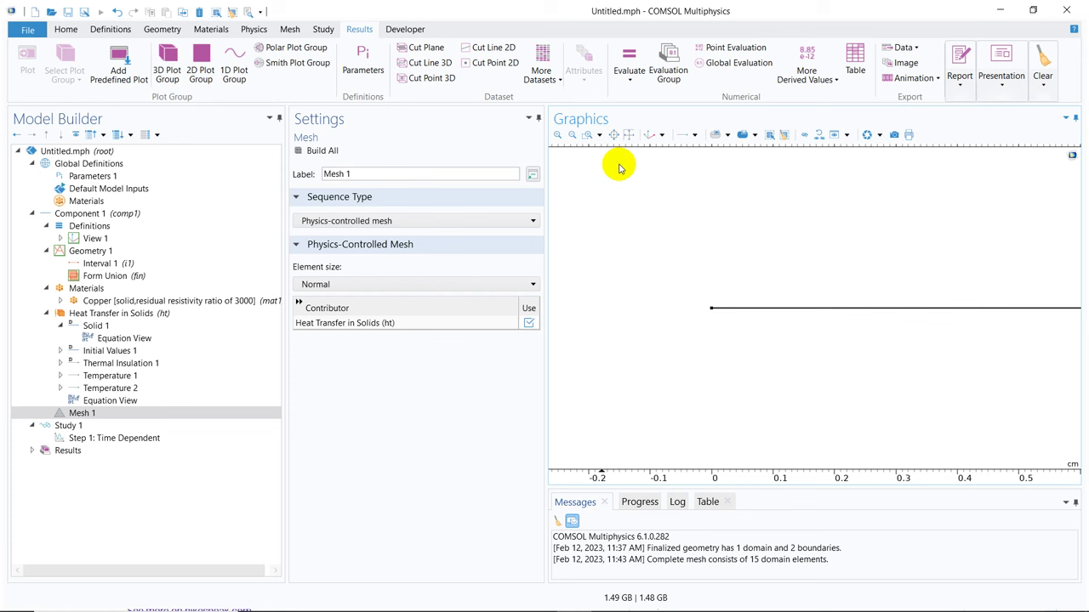
pyautogui.click(628, 134)
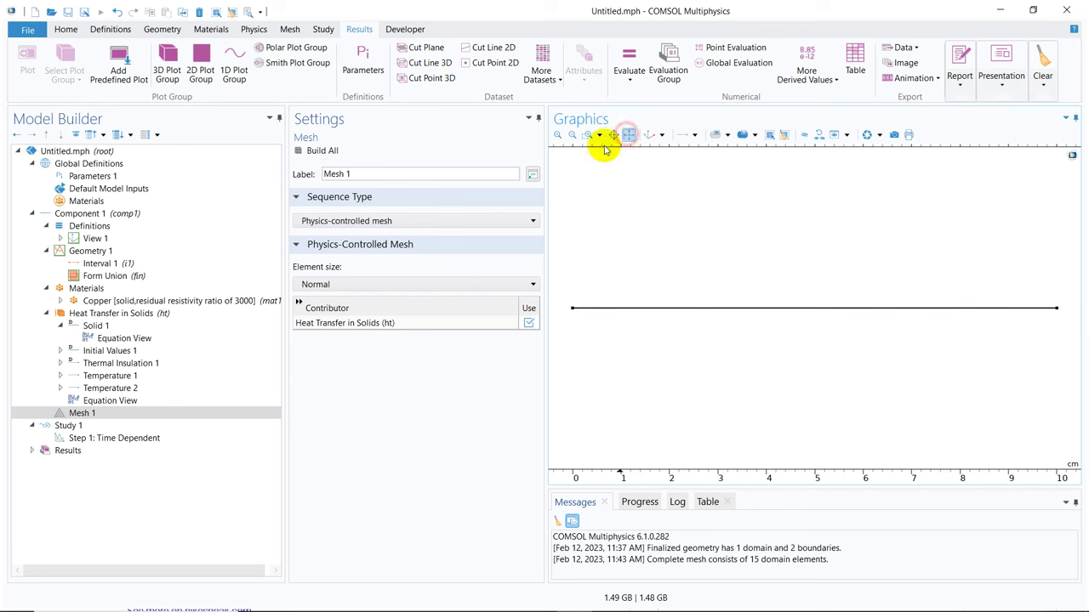
# Keep the mesh physics-controlled with Finer element size and rebuild it to 27 elements.
pyautogui.click(408, 223)
pyautogui.click(396, 235)
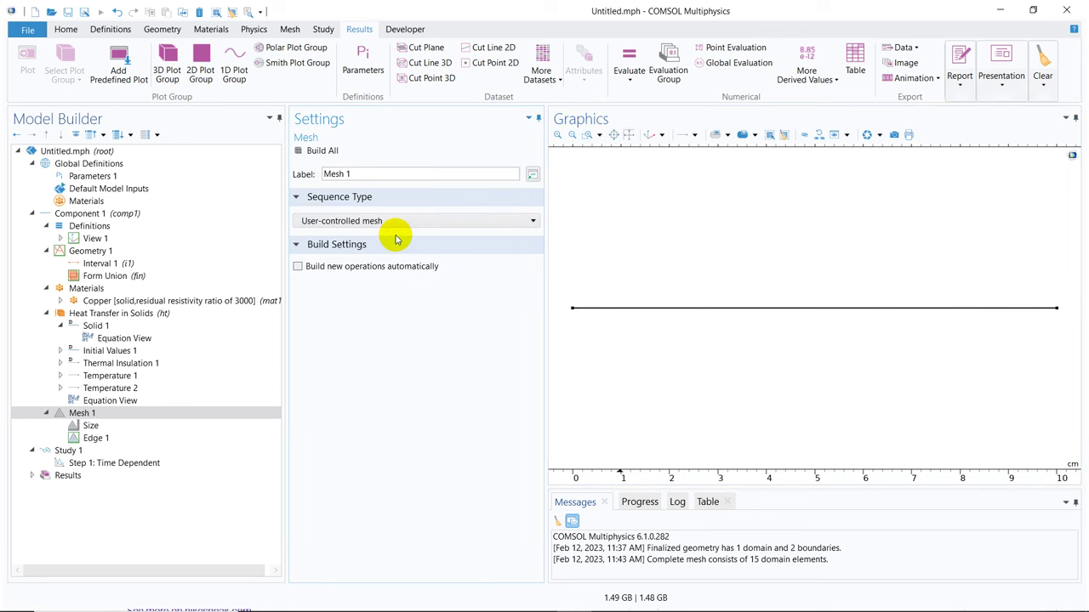
pyautogui.click(393, 220)
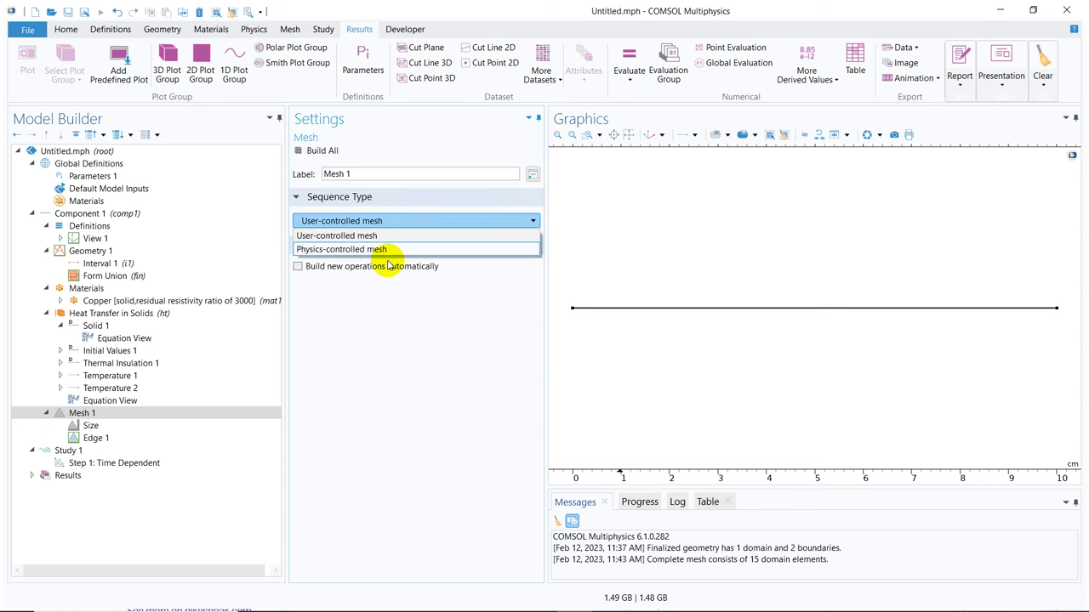
pyautogui.click(388, 249)
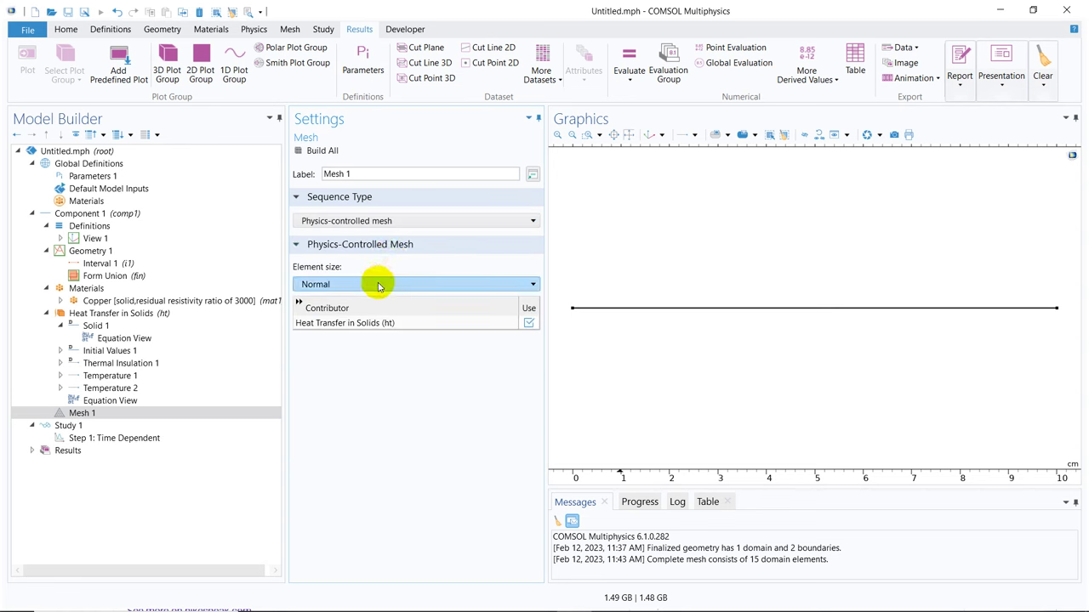
pyautogui.click(378, 284)
pyautogui.click(352, 321)
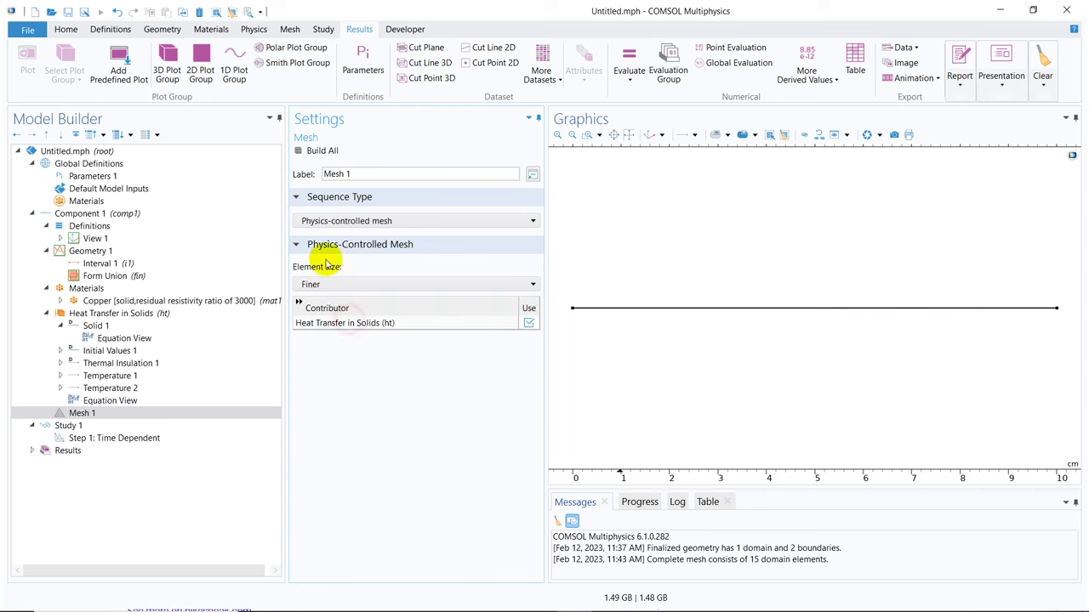
pyautogui.click(310, 152)
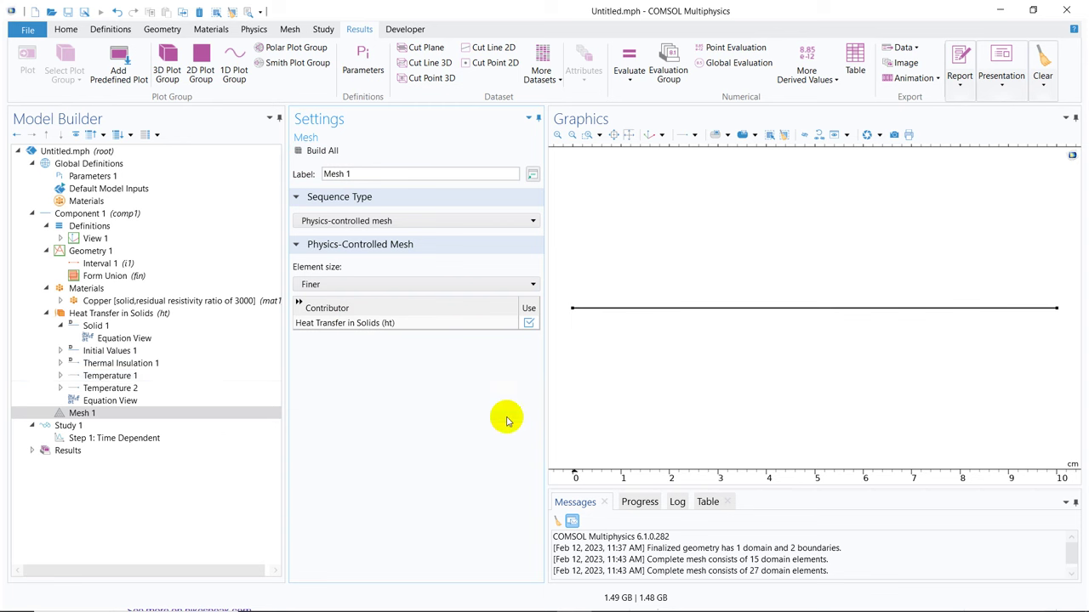
pyautogui.click(106, 440)
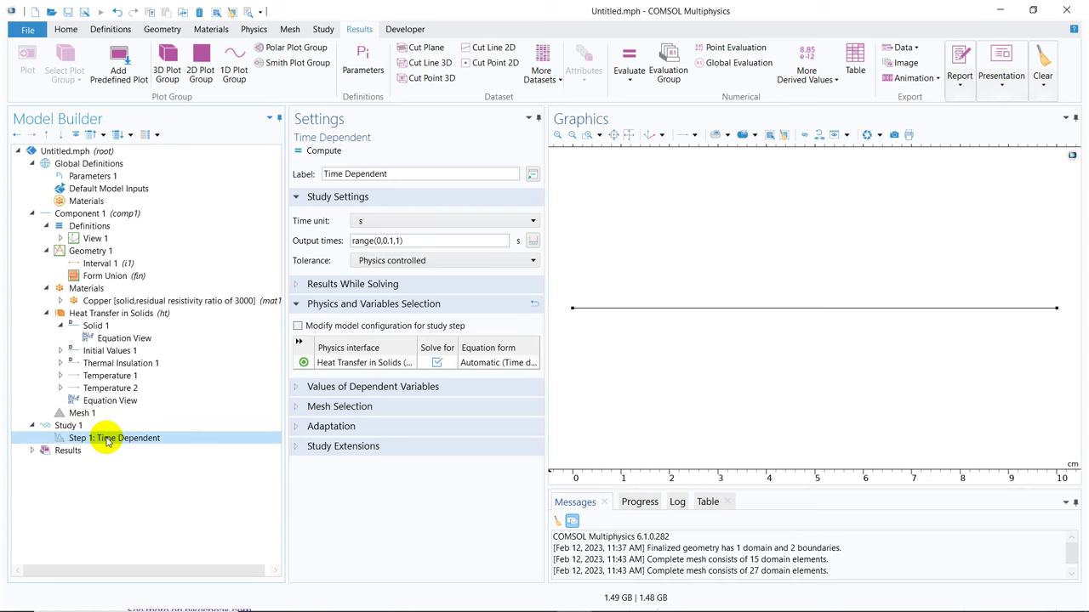
pyautogui.click(352, 241)
pyautogui.click(384, 241)
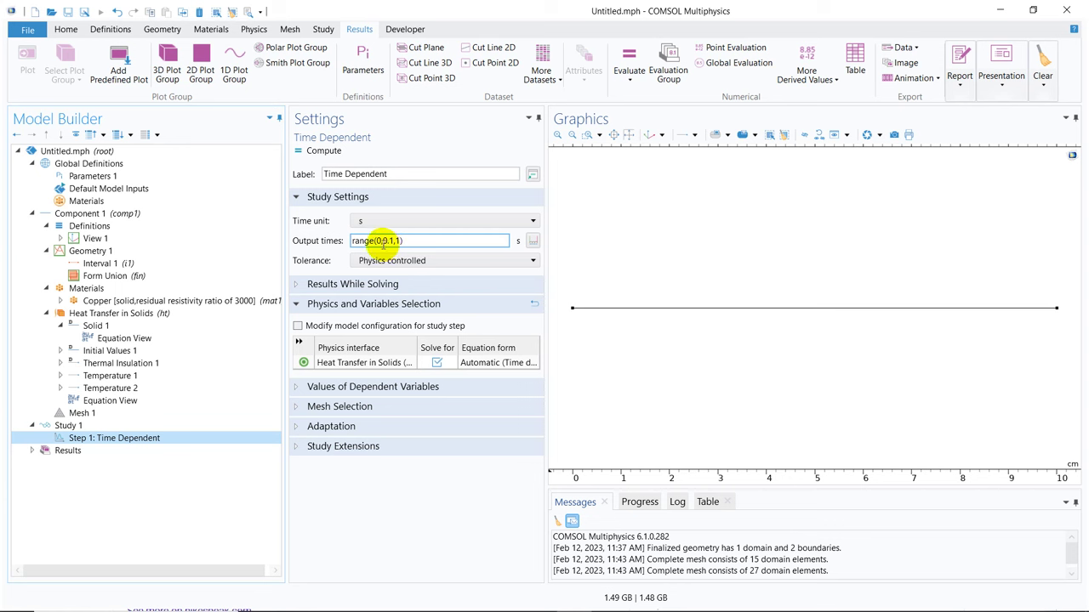
pyautogui.write('0')
pyautogui.write('.')
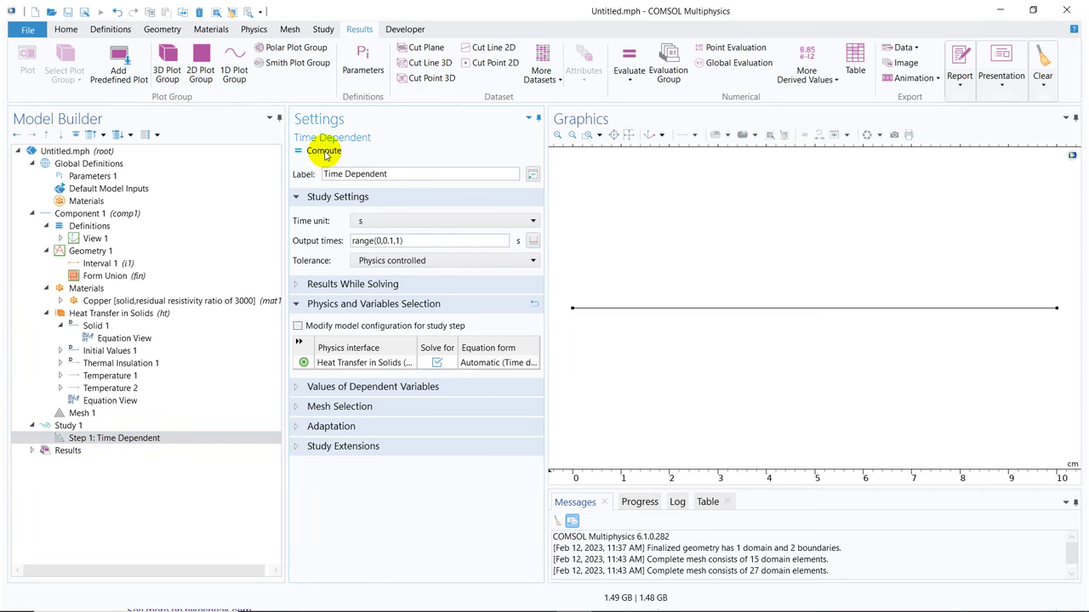
# Compute the time-dependent study and enlarge the Log pane to read the solver output.
pyautogui.click(324, 151)
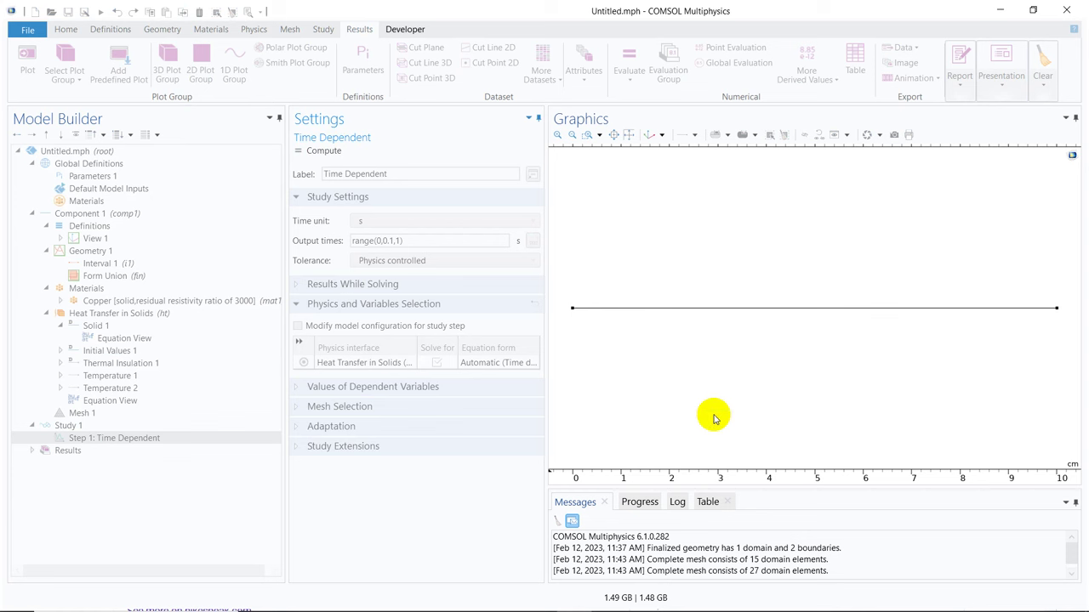
pyautogui.click(677, 502)
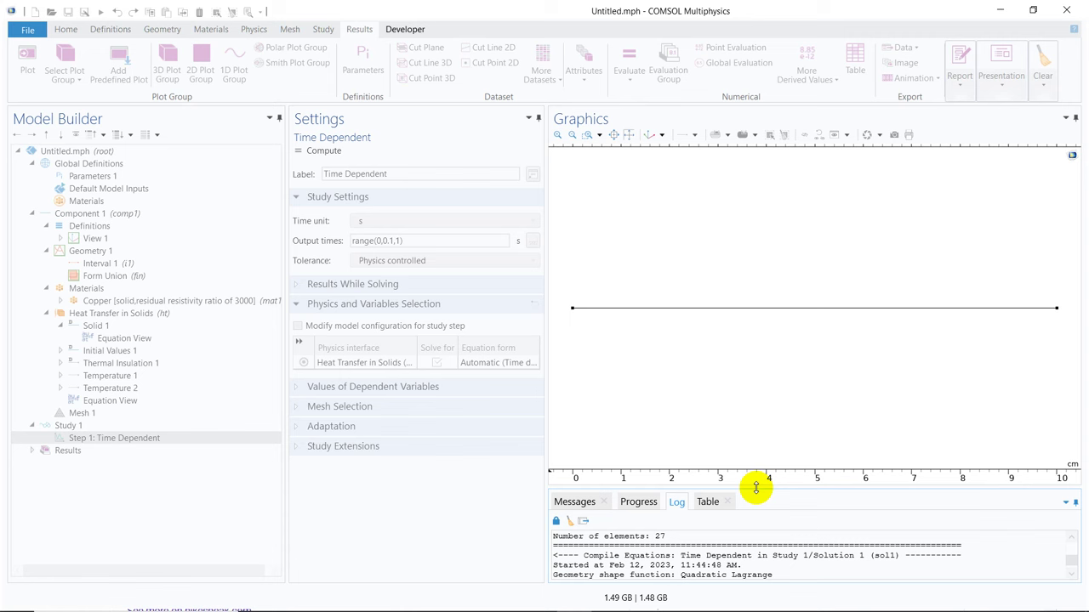
pyautogui.moveTo(757, 485); pyautogui.dragTo(760, 449)
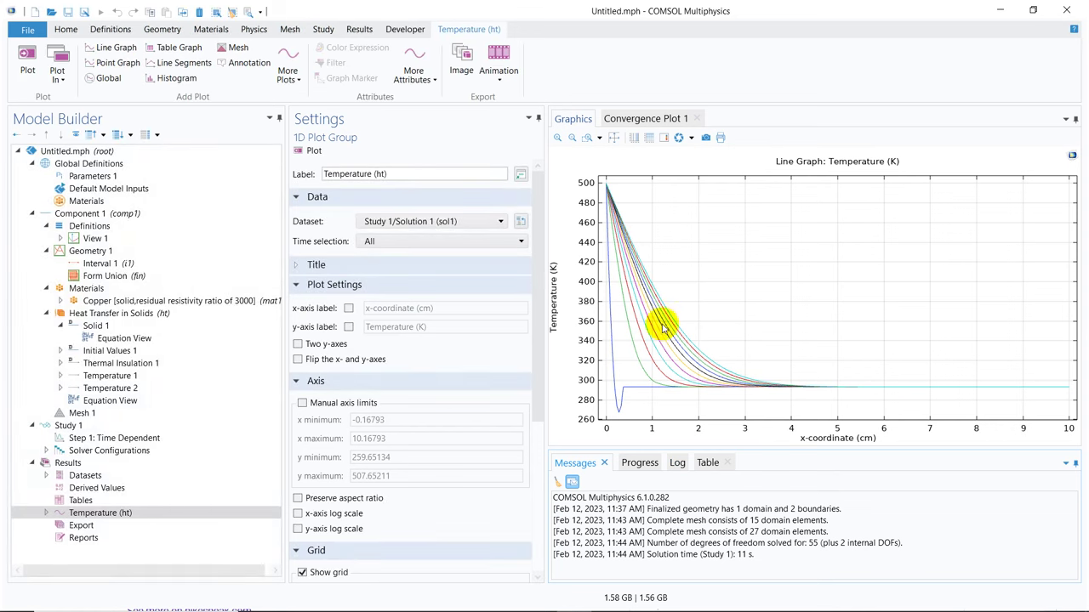
# Plot the temperature graph at the first time only, then at 0.1 s from a list.
pyautogui.click(467, 243)
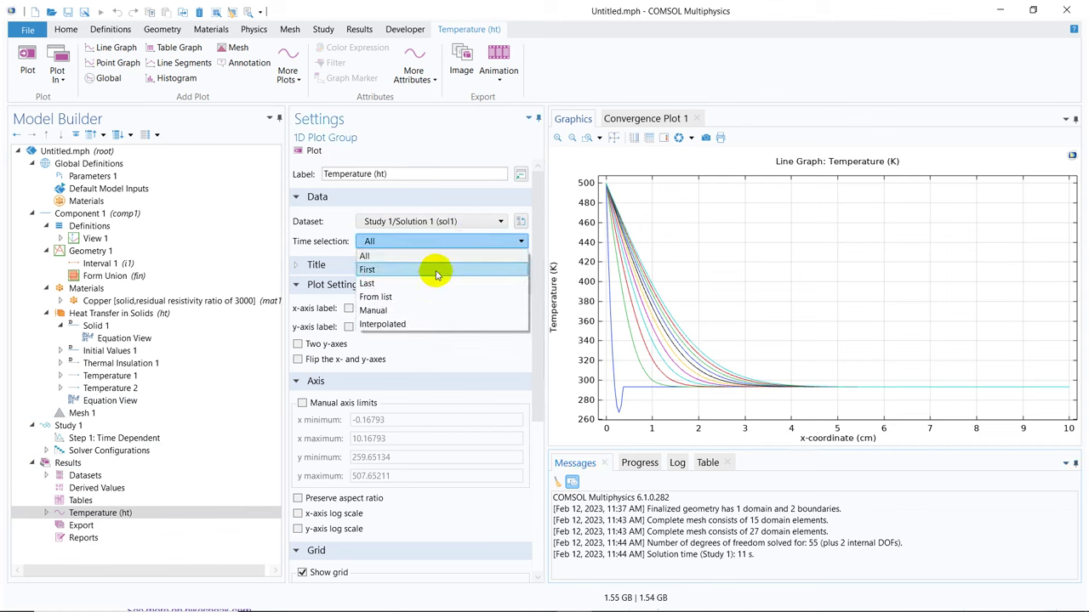
pyautogui.click(437, 270)
pyautogui.click(311, 151)
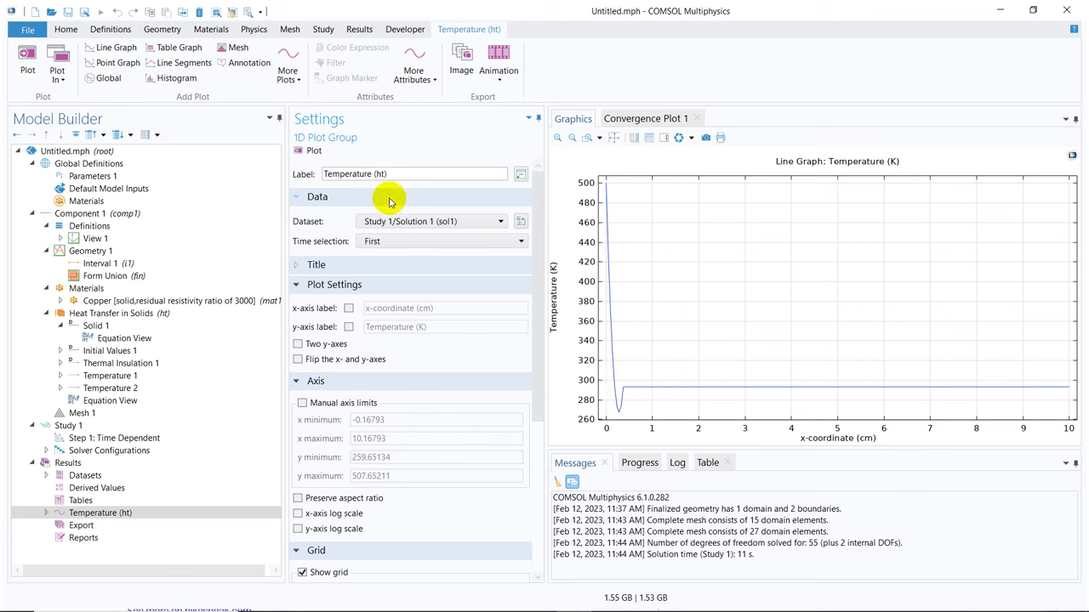
pyautogui.click(417, 238)
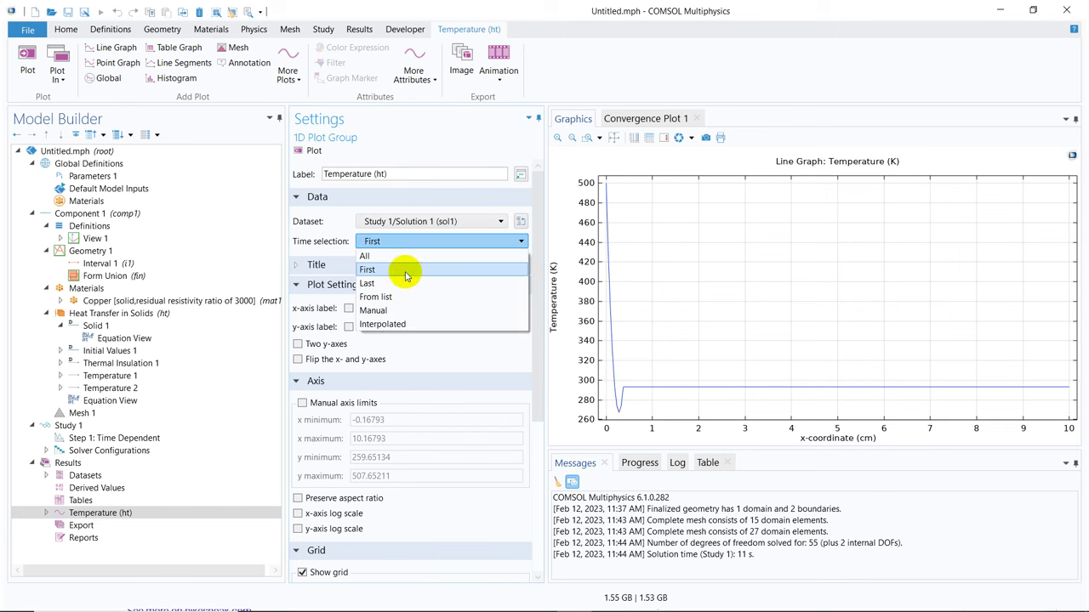
pyautogui.click(400, 294)
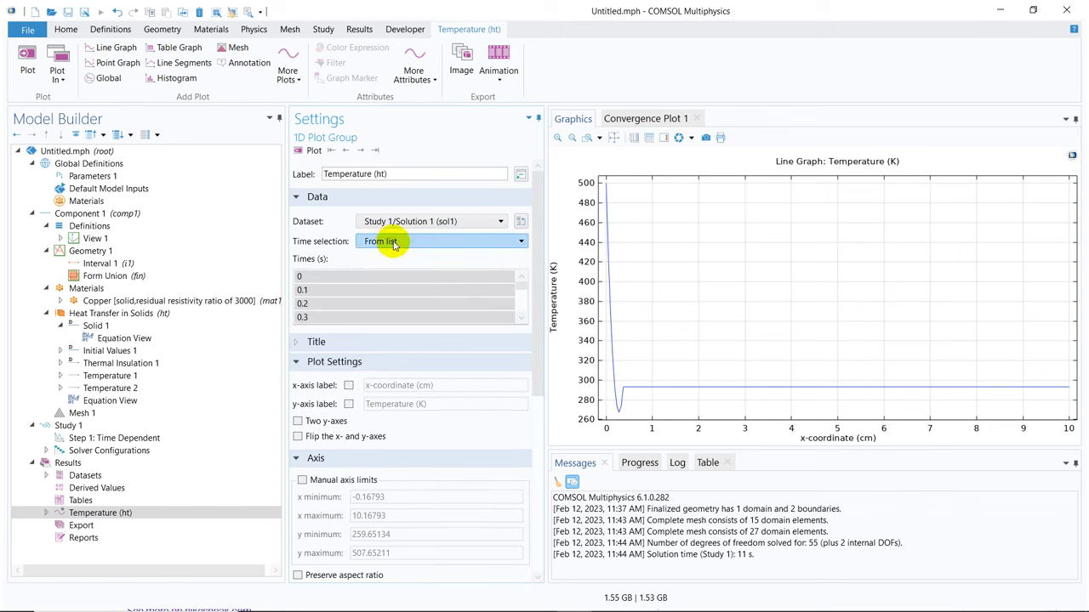
pyautogui.click(328, 291)
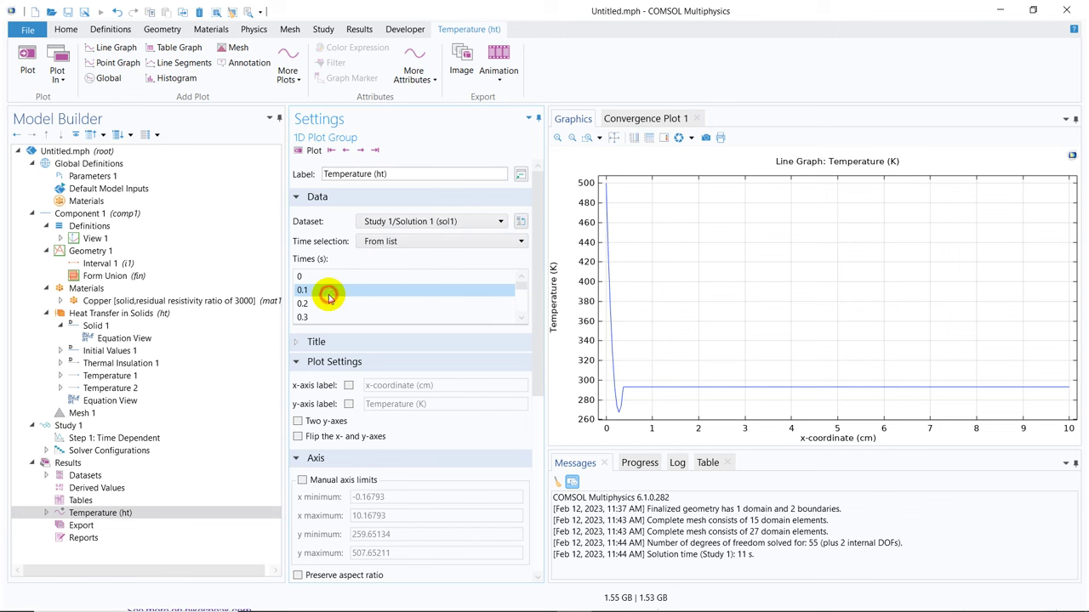
pyautogui.click(312, 152)
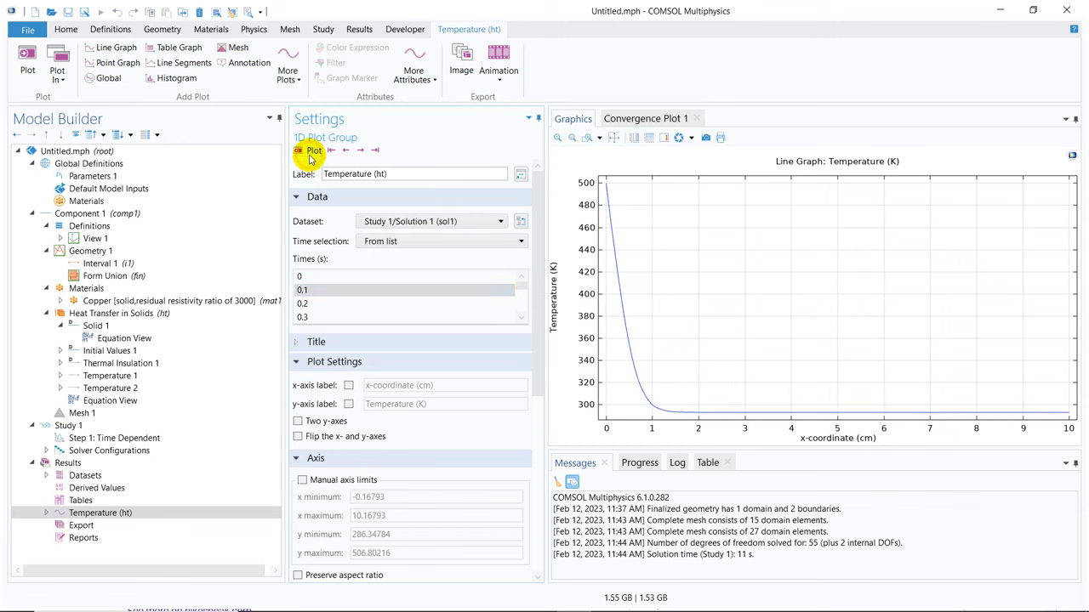
# Replot the temperature profiles at 0.2 s, 0.3 s, then 0.3–0.5 s.
pyautogui.click(311, 303)
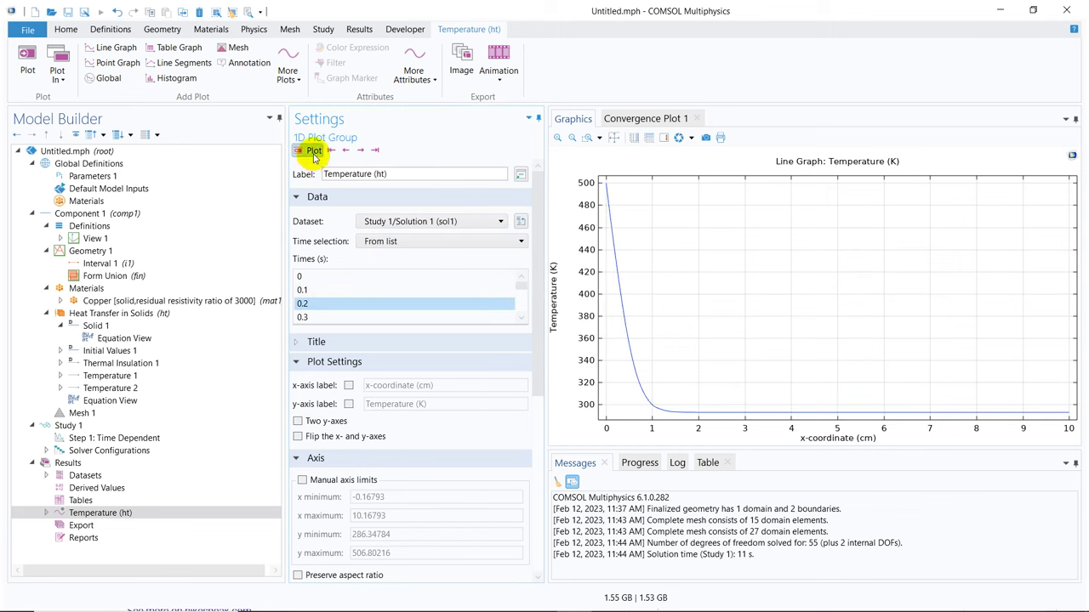
pyautogui.click(313, 153)
pyautogui.click(306, 316)
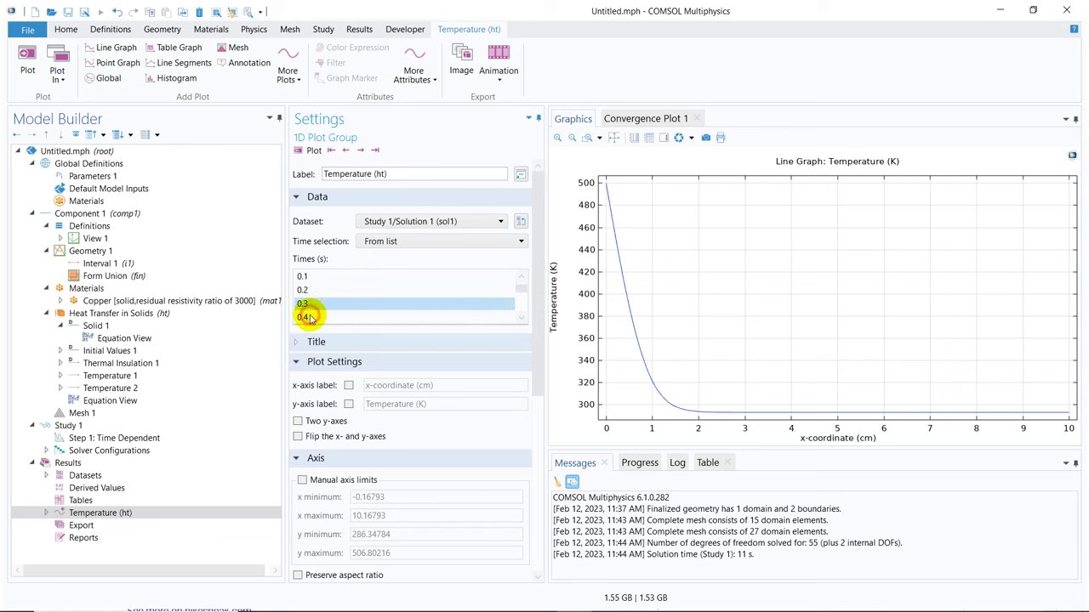
pyautogui.click(312, 151)
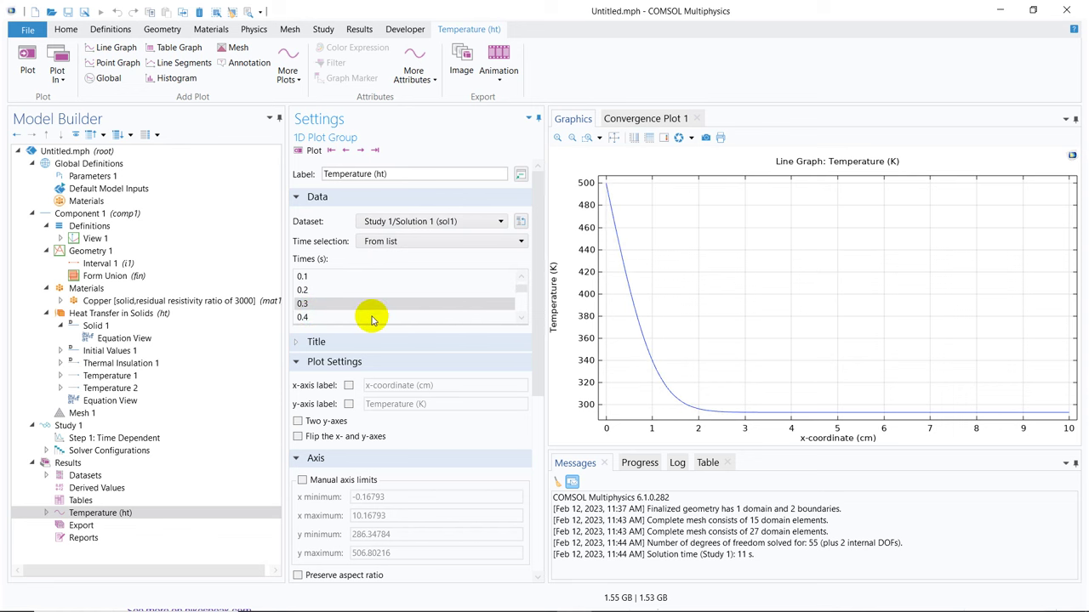
pyautogui.keyDown('shift'); pyautogui.click(322, 319); pyautogui.keyUp('shift')
pyautogui.keyDown('shift'); pyautogui.click(318, 317); pyautogui.keyUp('shift')
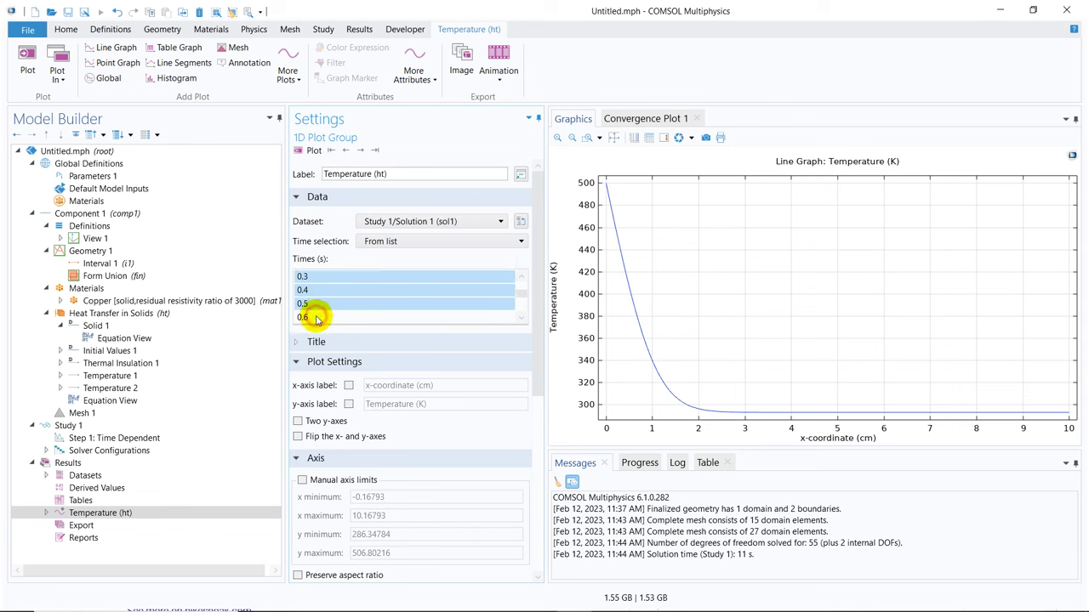
pyautogui.click(312, 151)
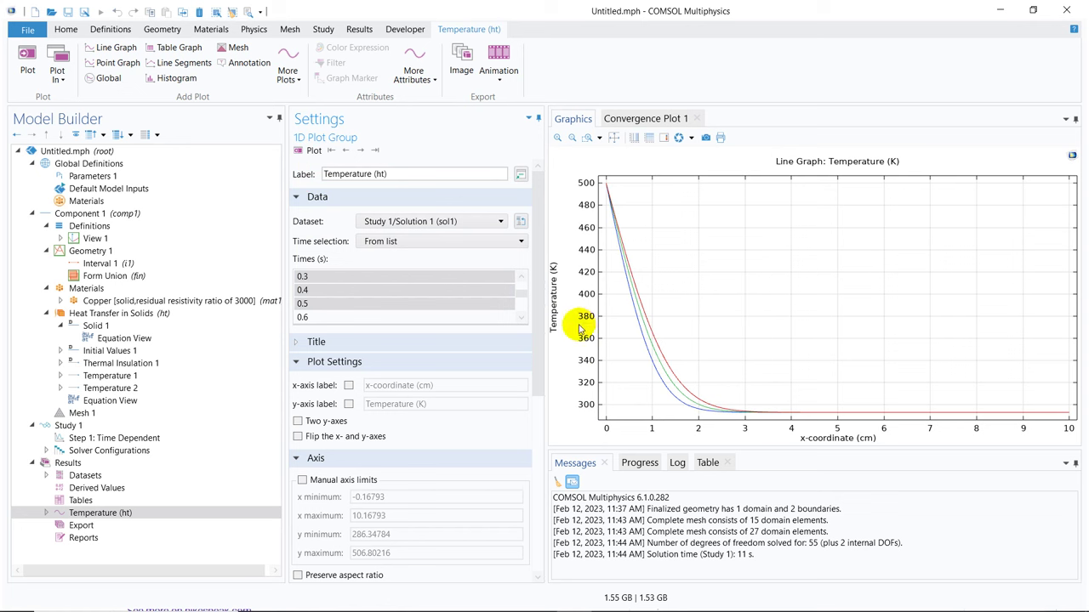
# Select all listed times and replot the full family of temperature profiles.
pyautogui.click(360, 293)
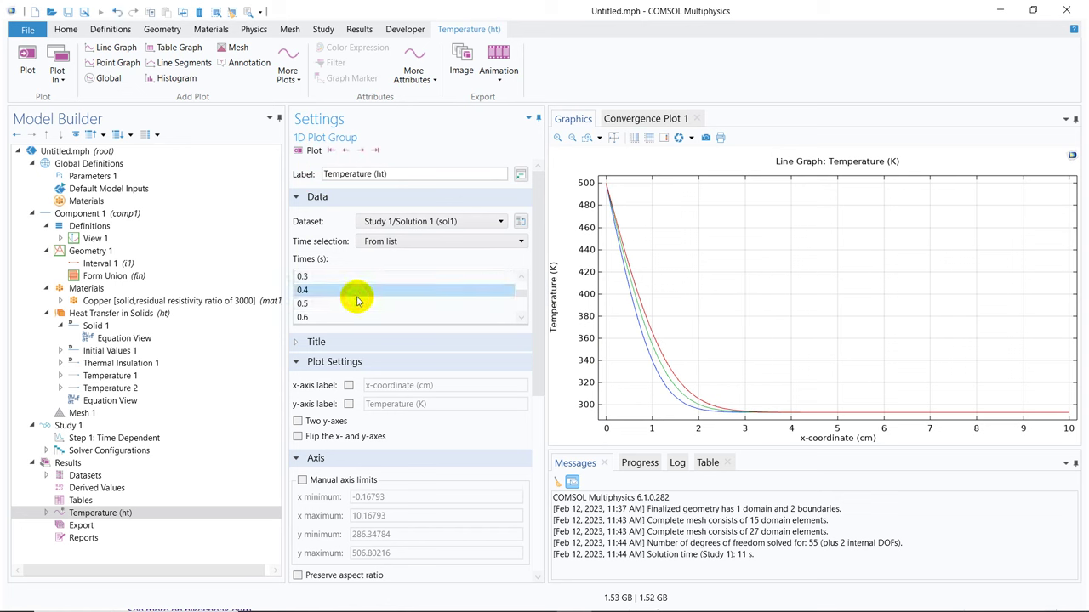
pyautogui.hotkey('ctrl', 'a')
pyautogui.click(311, 151)
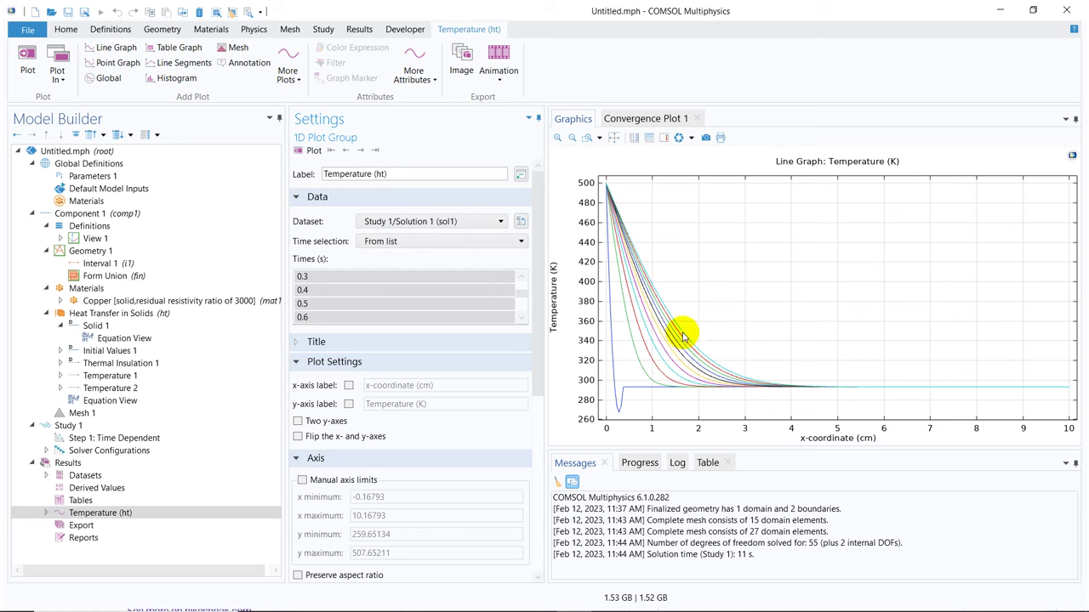
pyautogui.click(155, 437)
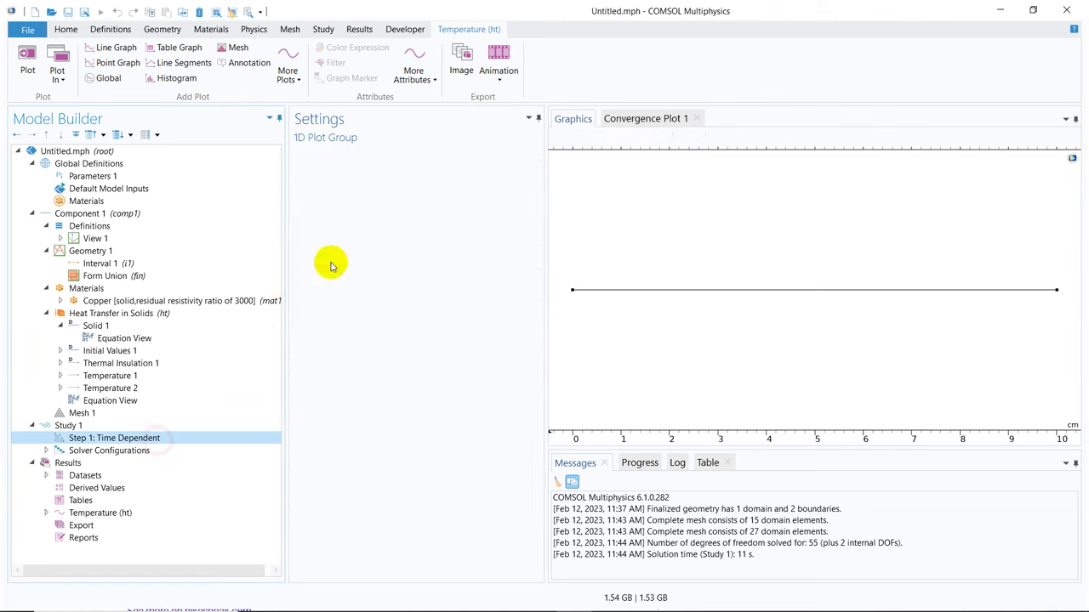
# Change the output times from range(0,0.1,1) to range(0,0.4,5).
pyautogui.doubleClick(397, 240)
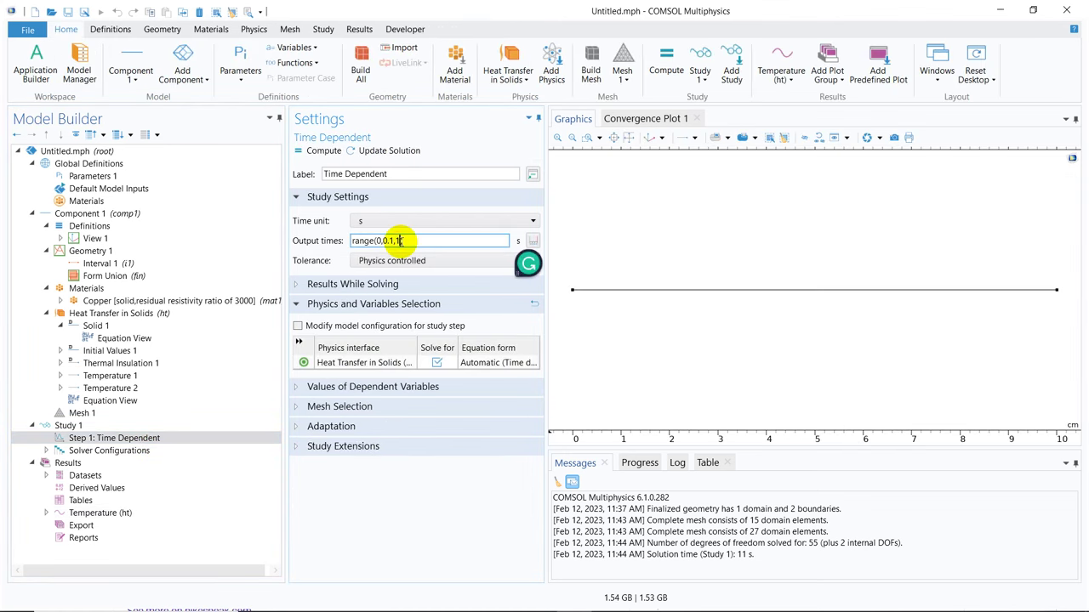
pyautogui.press('BackSpace')
pyautogui.write('5')
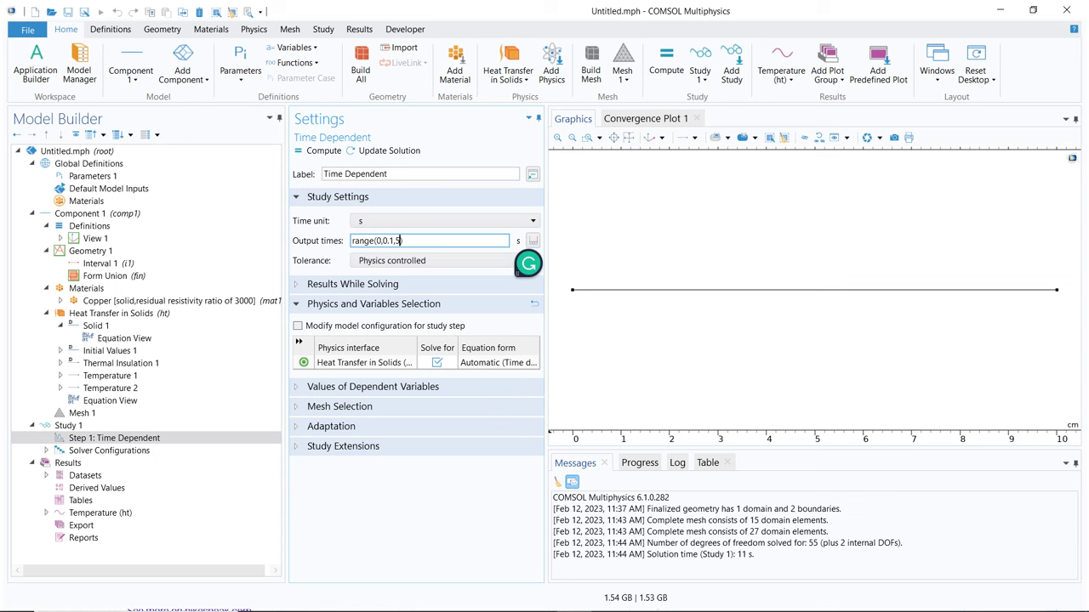
pyautogui.click(392, 240)
pyautogui.press('BackSpace')
pyautogui.write('4')
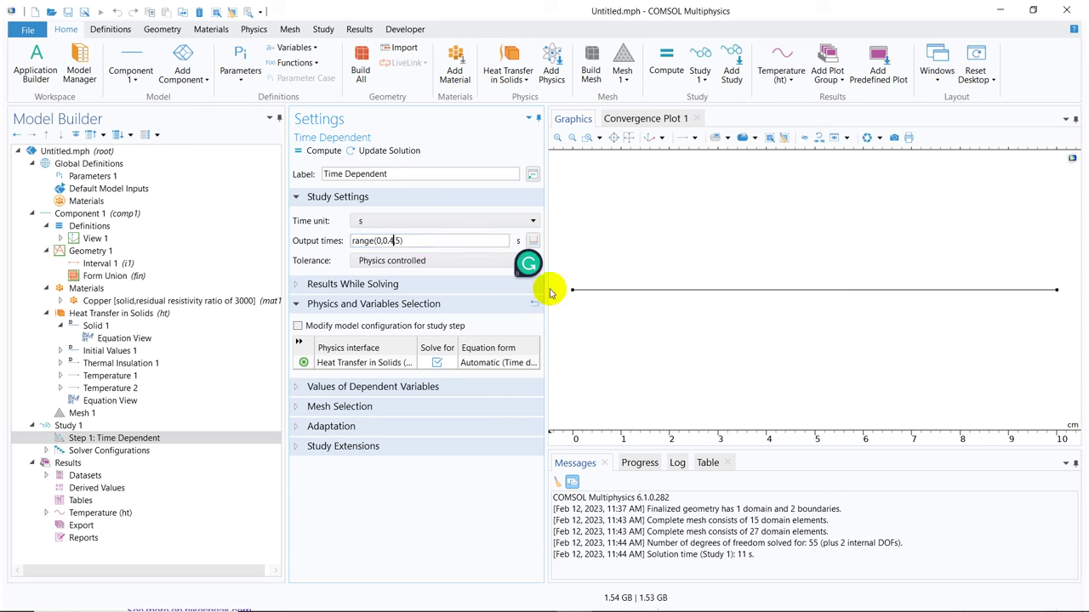
pyautogui.click(325, 151)
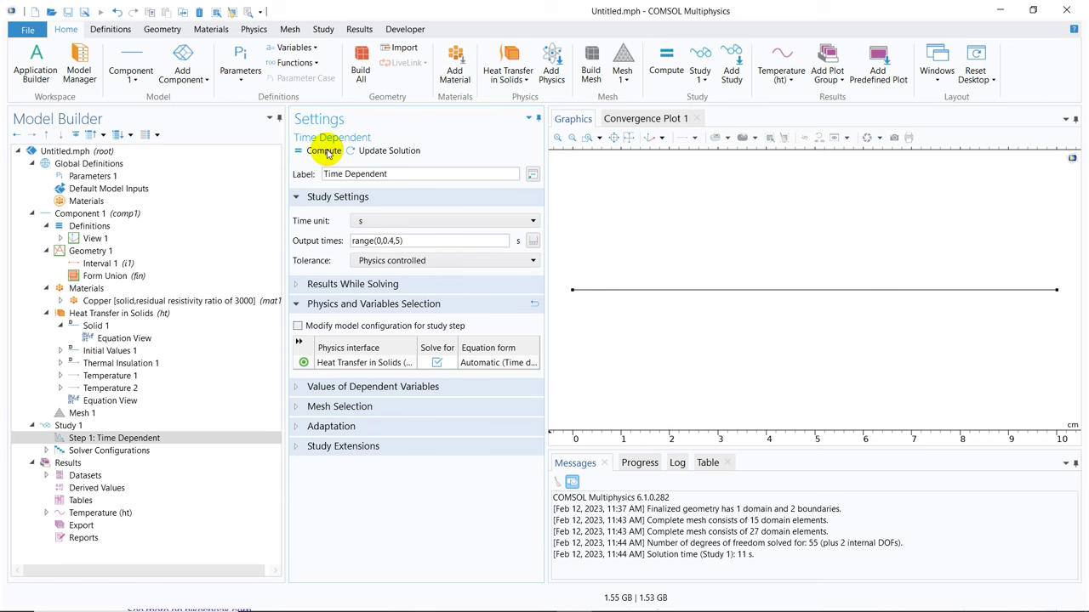
# Re-solve the study and plot temperature profiles for all output times.
pyautogui.click(324, 151)
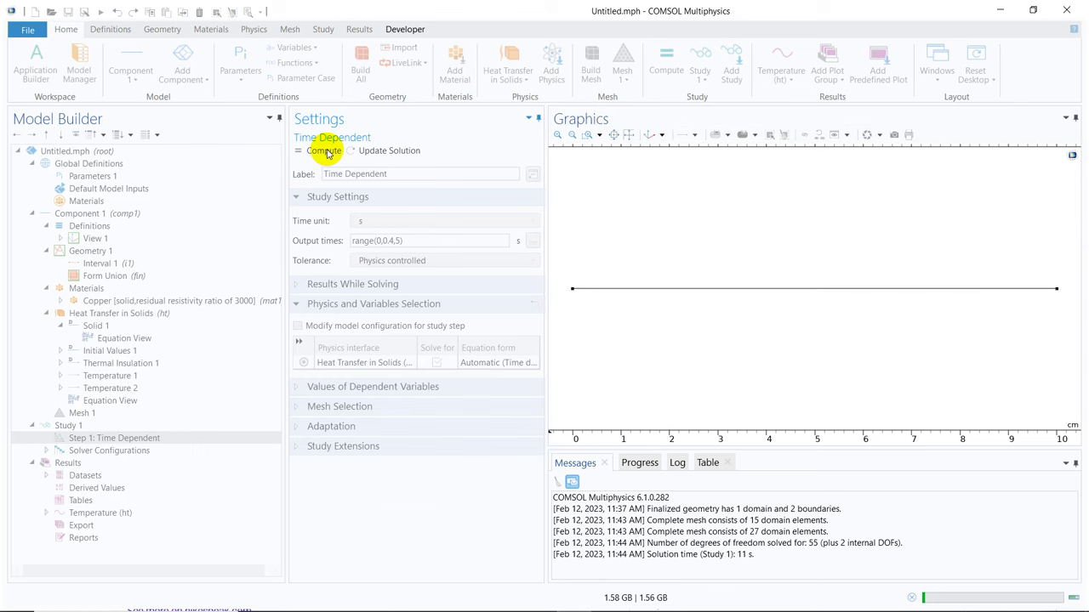
pyautogui.click(315, 304)
pyautogui.hotkey('ctrl', 'a')
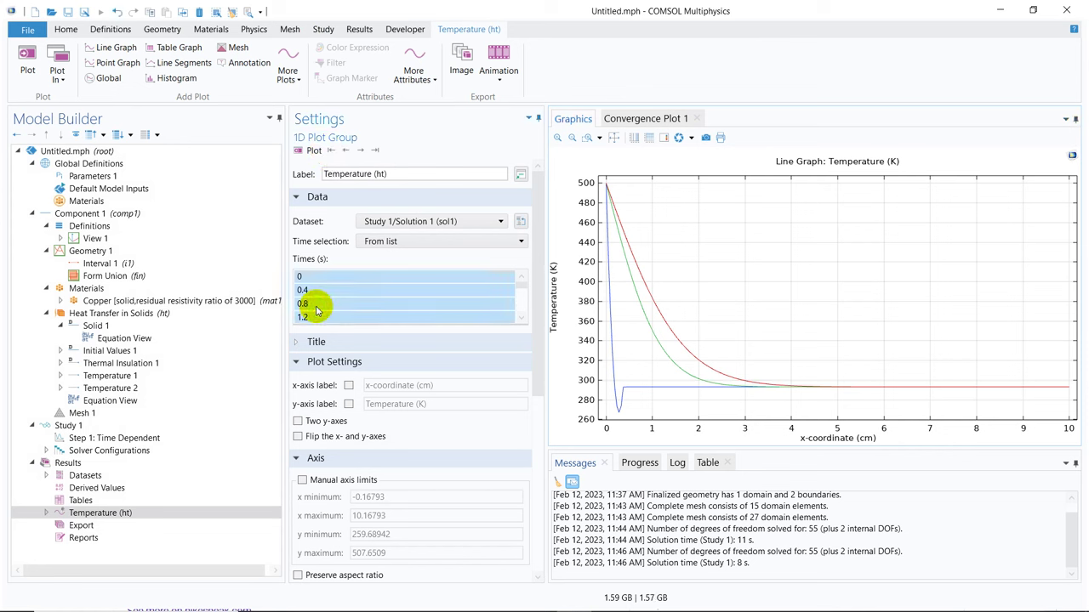
pyautogui.click(311, 151)
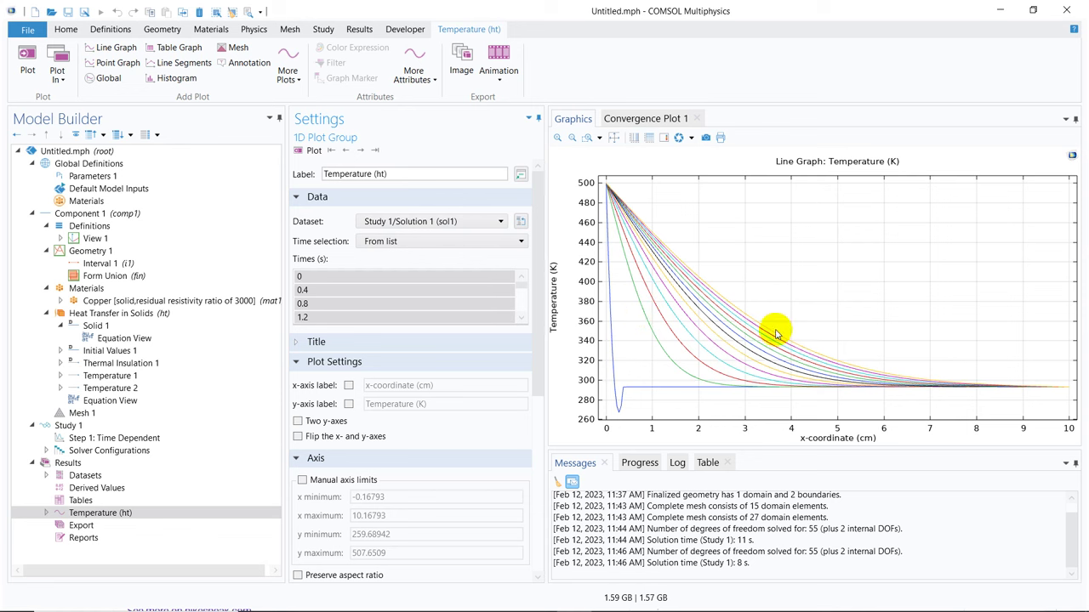
pyautogui.click(138, 441)
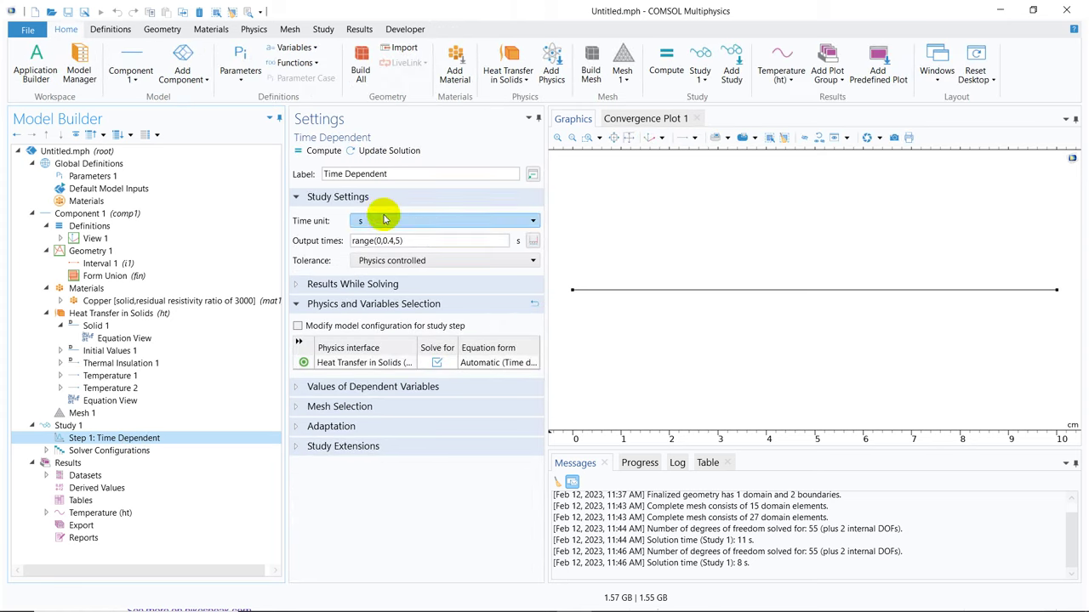
# Re-solve the study with output times range(0,1,50) and view the solver log.
pyautogui.click(391, 241)
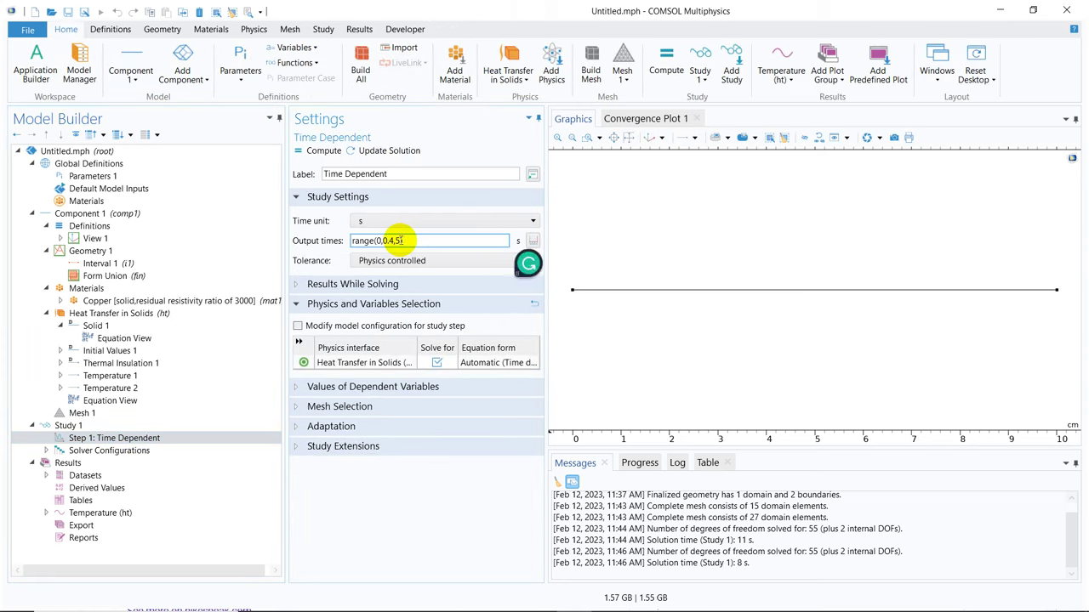
pyautogui.click(398, 241)
pyautogui.write('0')
pyautogui.press('BackSpace')
pyautogui.press('BackSpace')
pyautogui.press('BackSpace')
pyautogui.press('BackSpace')
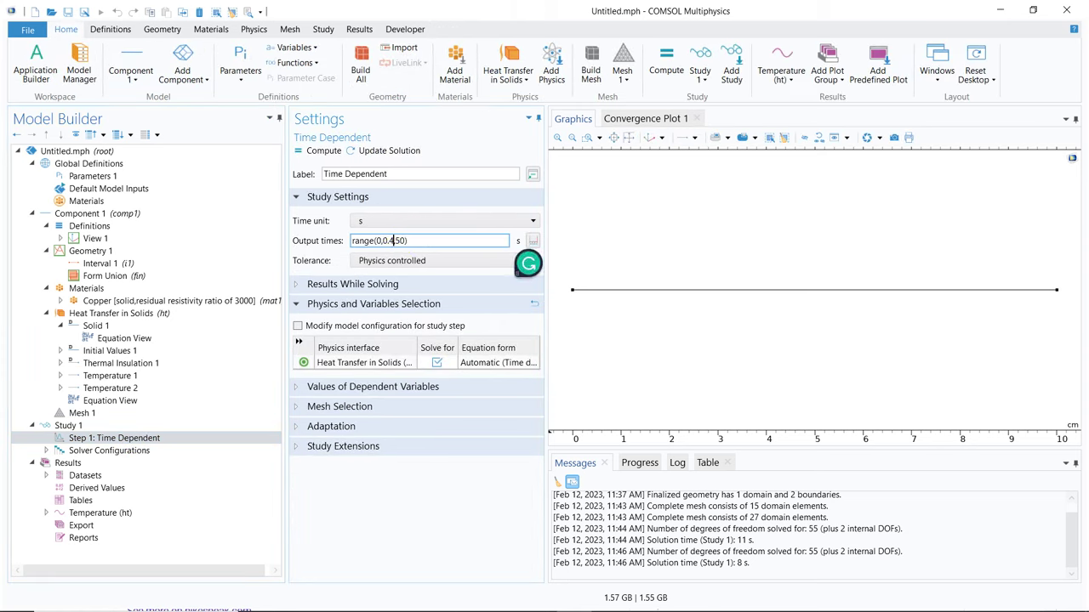
pyautogui.write(',1')
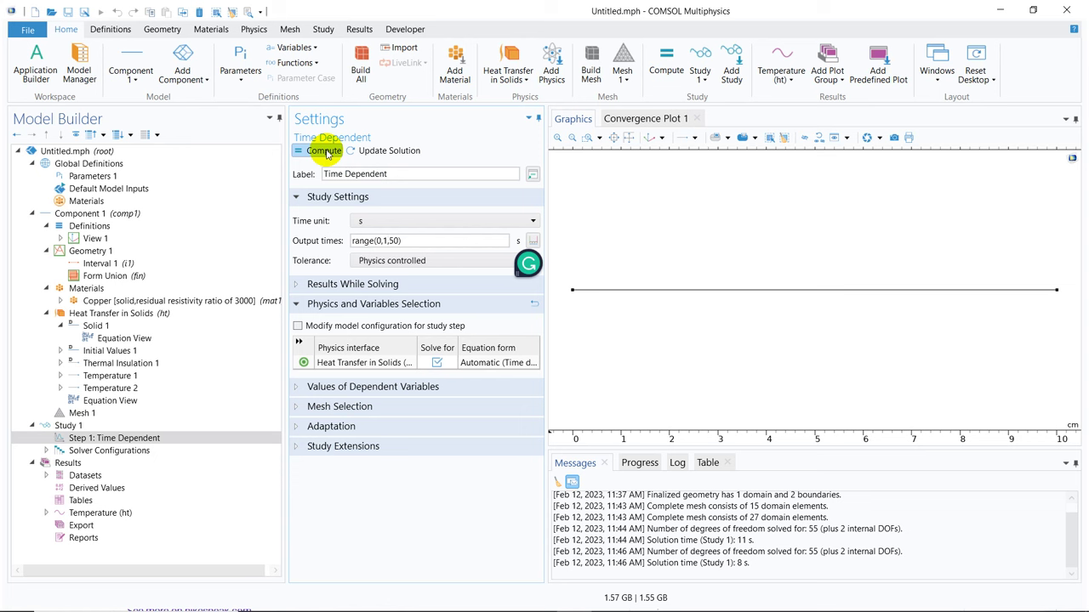
pyautogui.click(326, 153)
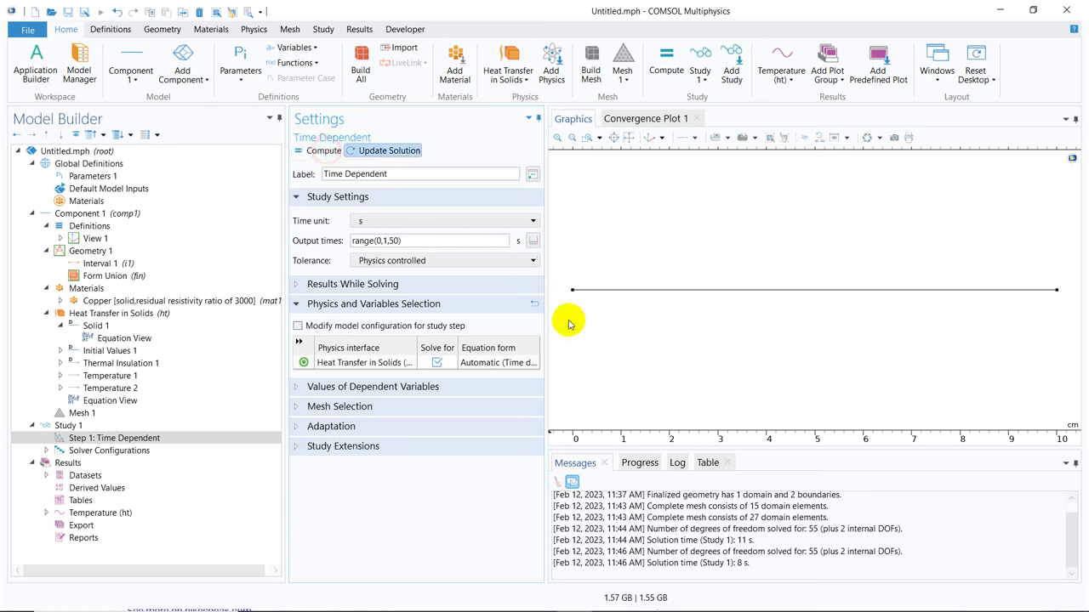
pyautogui.click(678, 463)
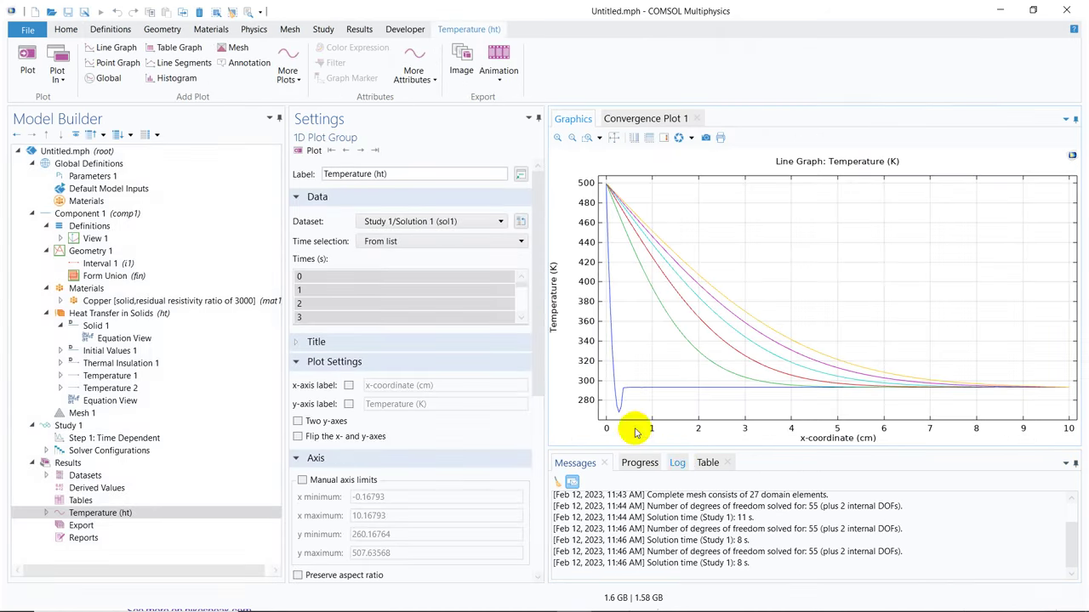
# Plot the temperature profiles for every output time from 0 to 50 s.
pyautogui.click(405, 278)
pyautogui.hotkey('ctrl', 'a')
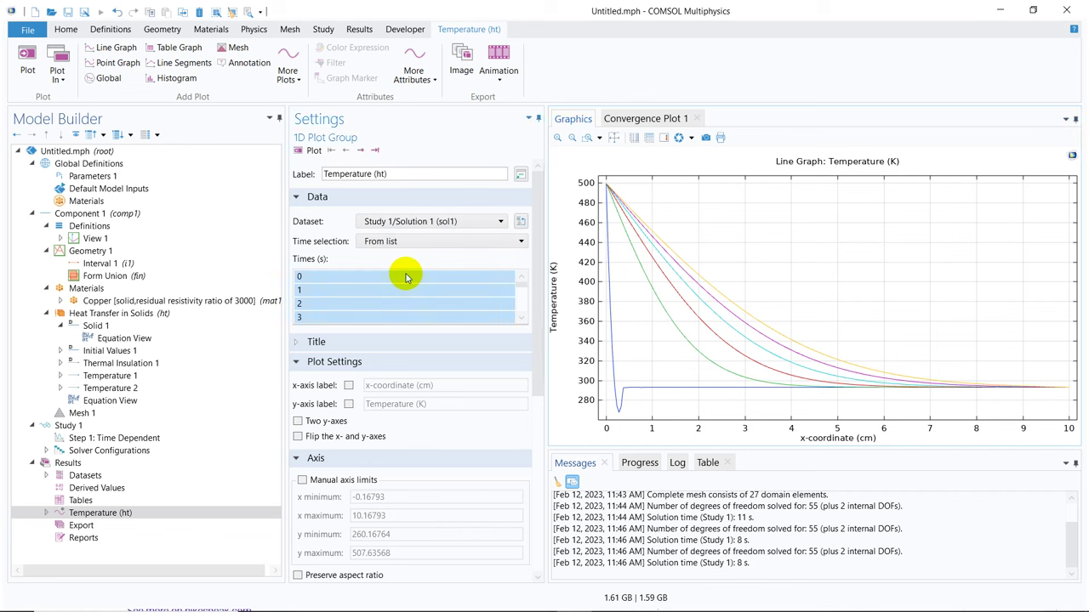
pyautogui.click(316, 151)
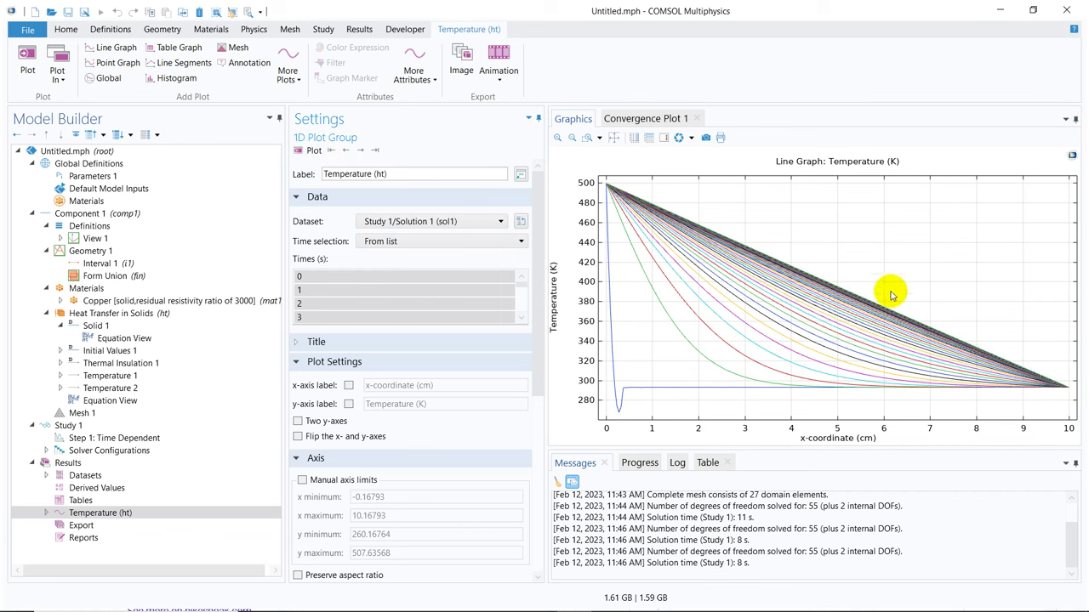
# Zoom into the closely spaced curves near 4–5 cm, then restore the full graph.
pyautogui.click(587, 137)
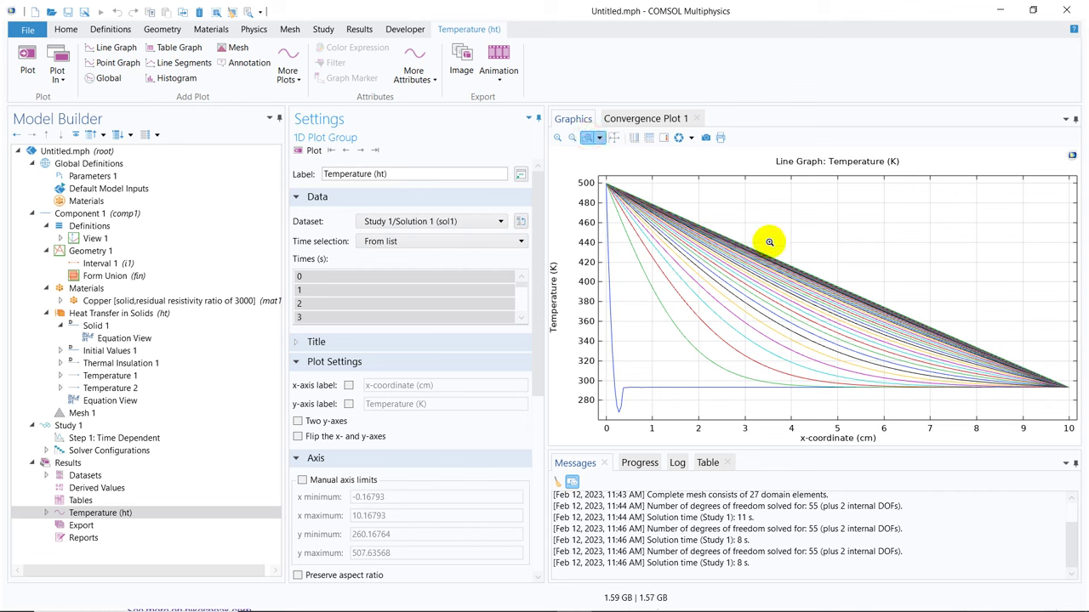
pyautogui.moveTo(801, 256); pyautogui.dragTo(837, 288)
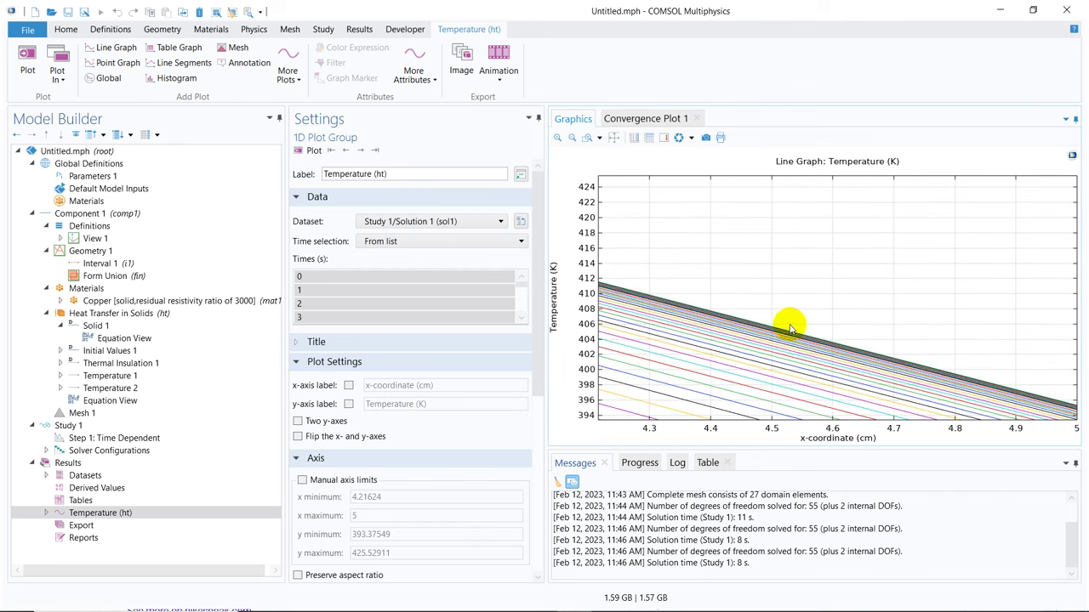
pyautogui.click(587, 137)
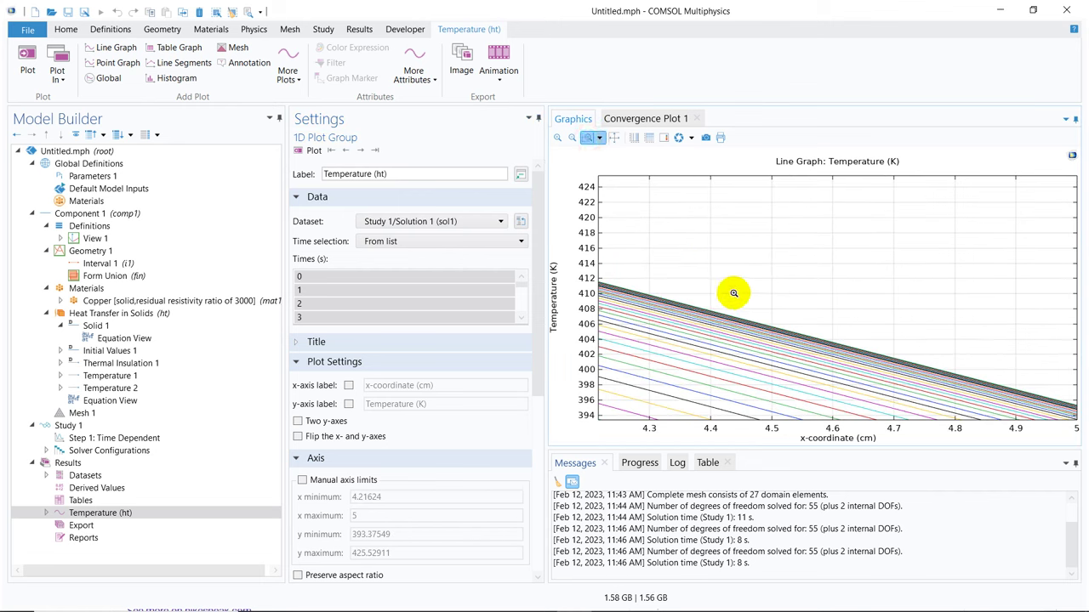
pyautogui.moveTo(732, 303); pyautogui.dragTo(772, 348)
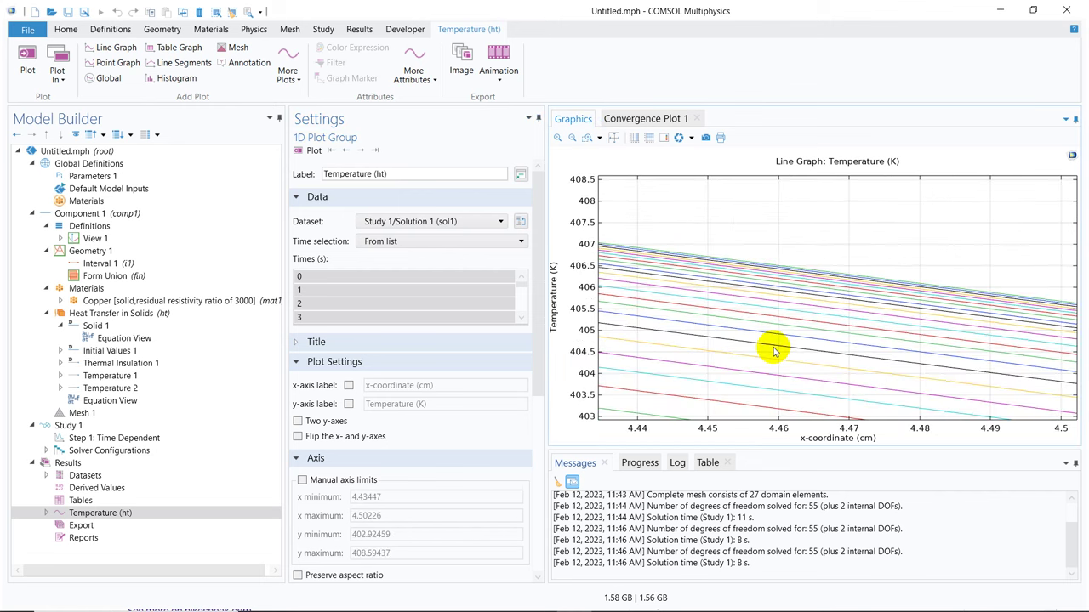
pyautogui.click(612, 137)
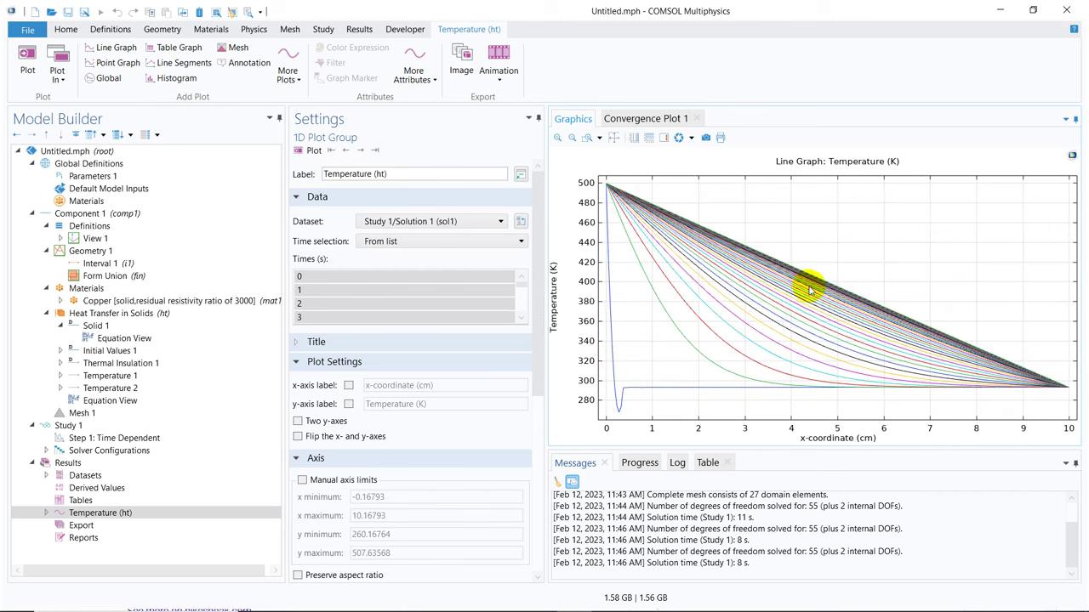
# Plot only the temperature profiles for times 32 s through 50 s.
pyautogui.click(522, 287)
pyautogui.moveTo(522, 286); pyautogui.dragTo(522, 304)
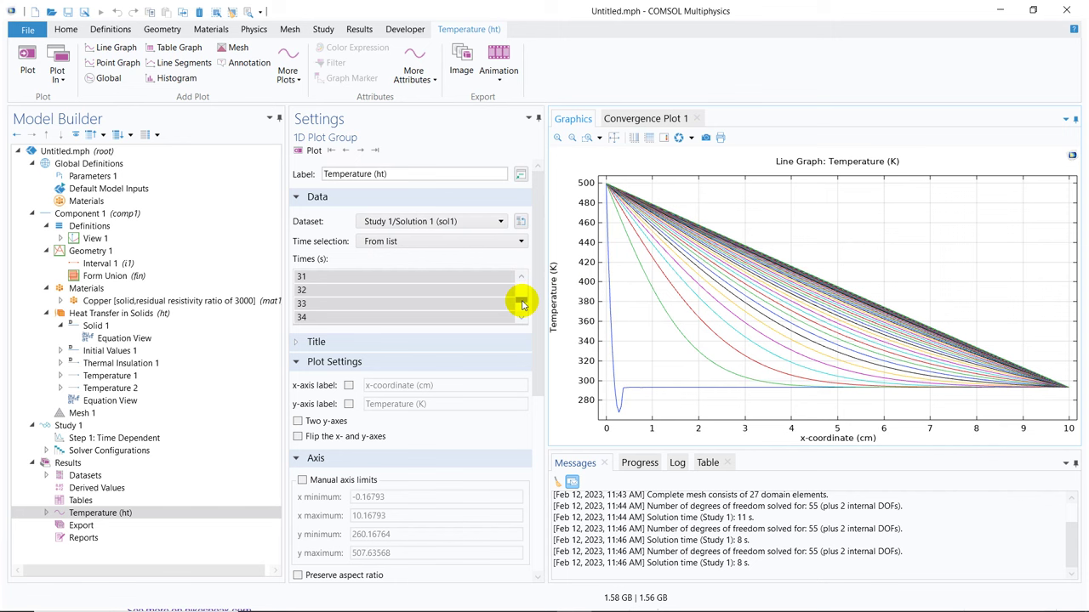
pyautogui.click(376, 290)
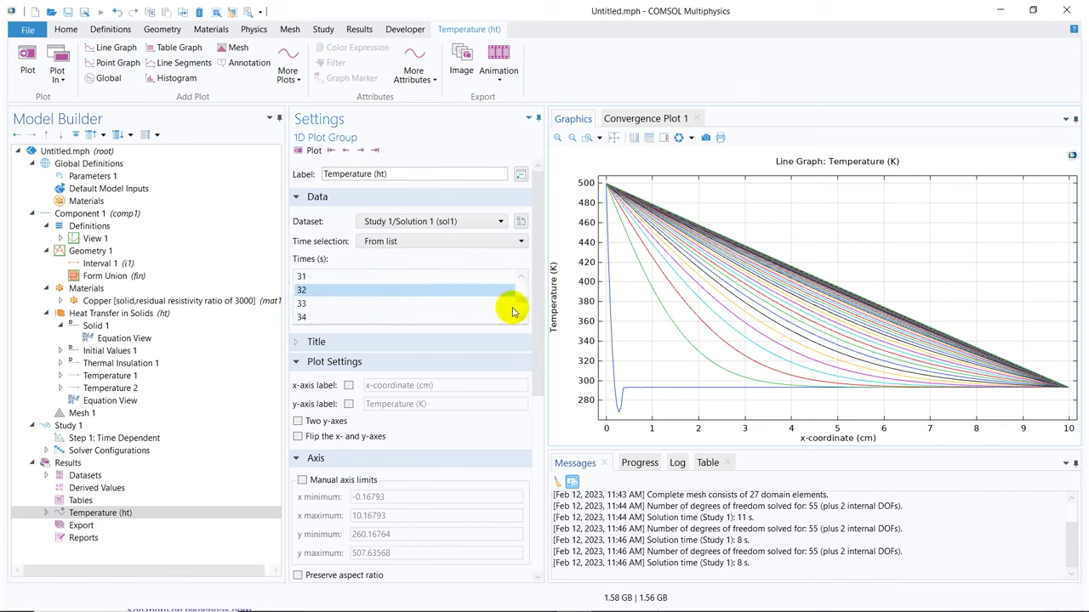
pyautogui.moveTo(517, 301); pyautogui.dragTo(517, 309)
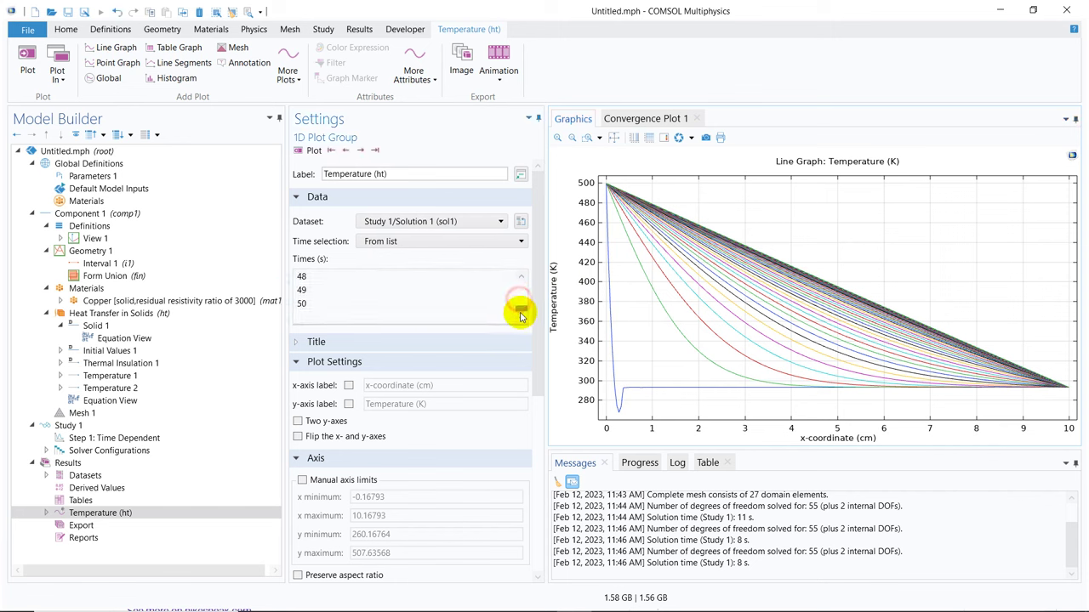
pyautogui.keyDown('shift'); pyautogui.click(374, 302); pyautogui.keyUp('shift')
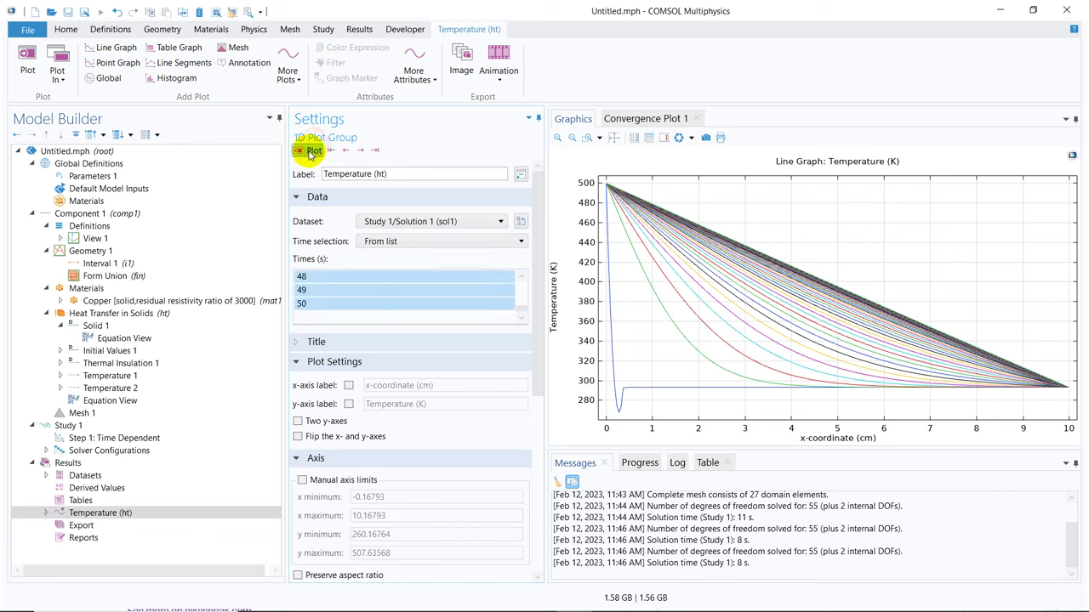
pyautogui.click(313, 152)
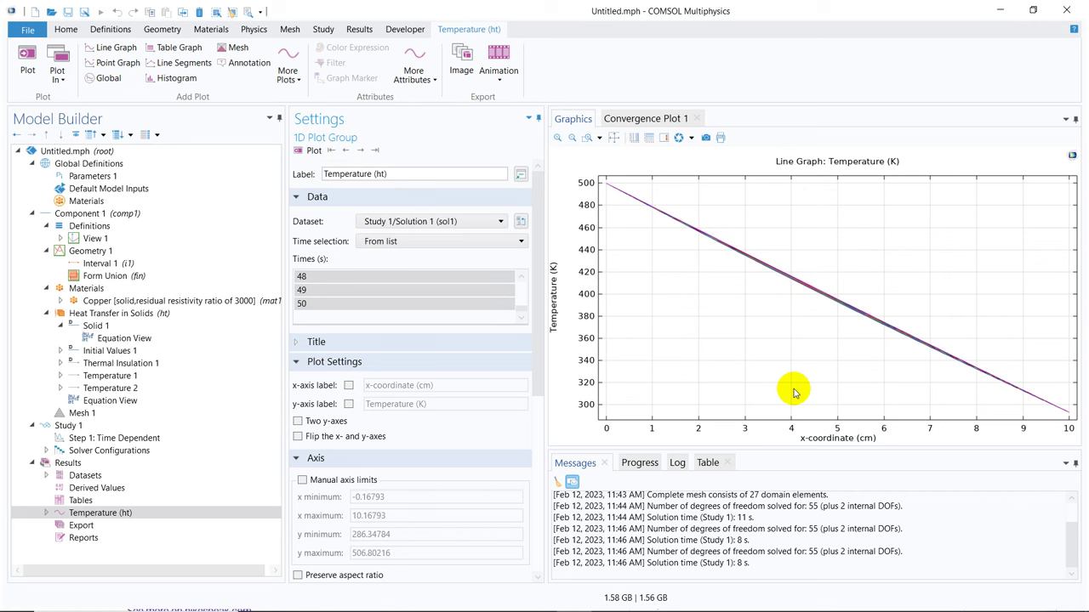
# Zoom into the late profiles around 4 cm, then return to the full view.
pyautogui.click(587, 136)
pyautogui.moveTo(778, 253); pyautogui.dragTo(826, 335)
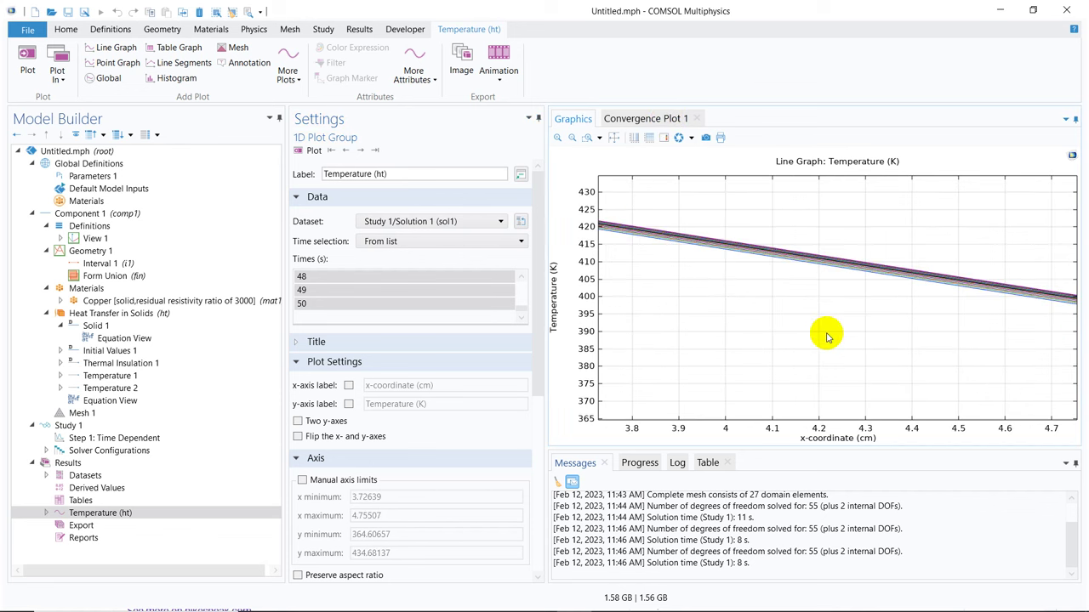
pyautogui.click(613, 138)
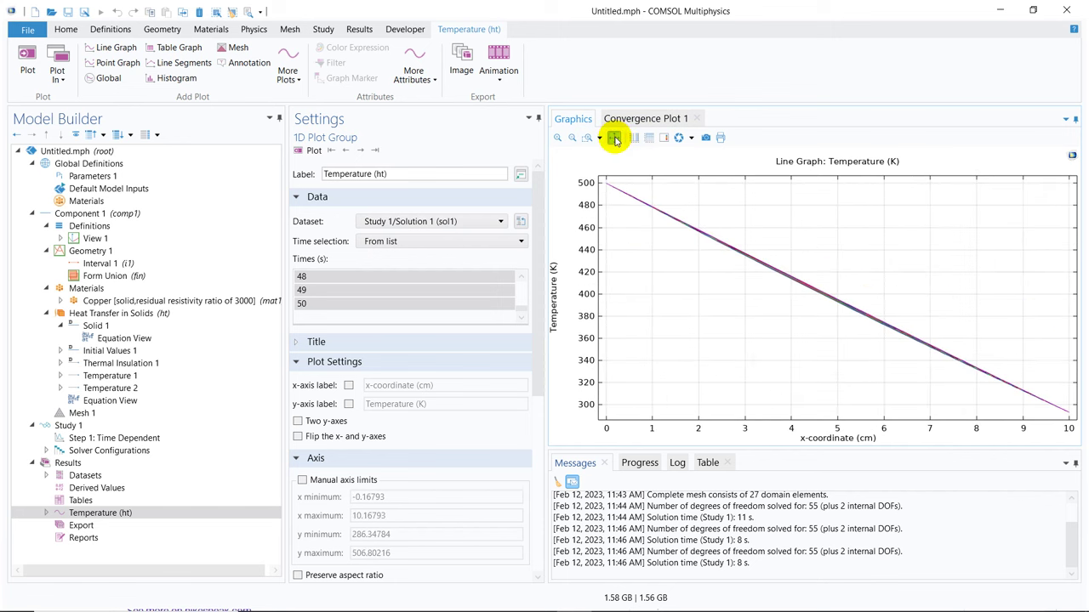